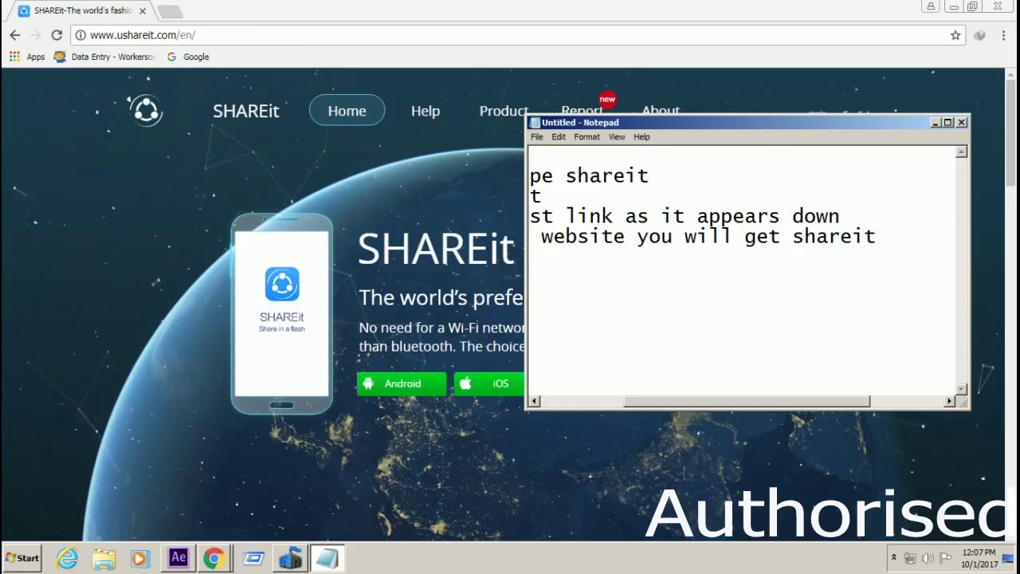
Add a new line to the note reading "for all devices like pc windows mac ios,android etc.....".
key("Return")
type("for all devices ")
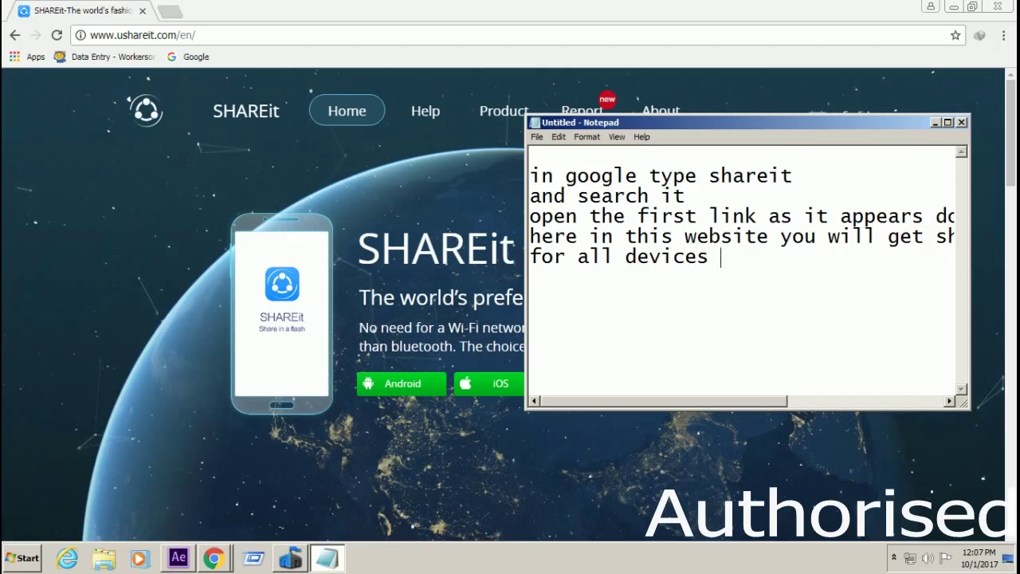
type("like p")
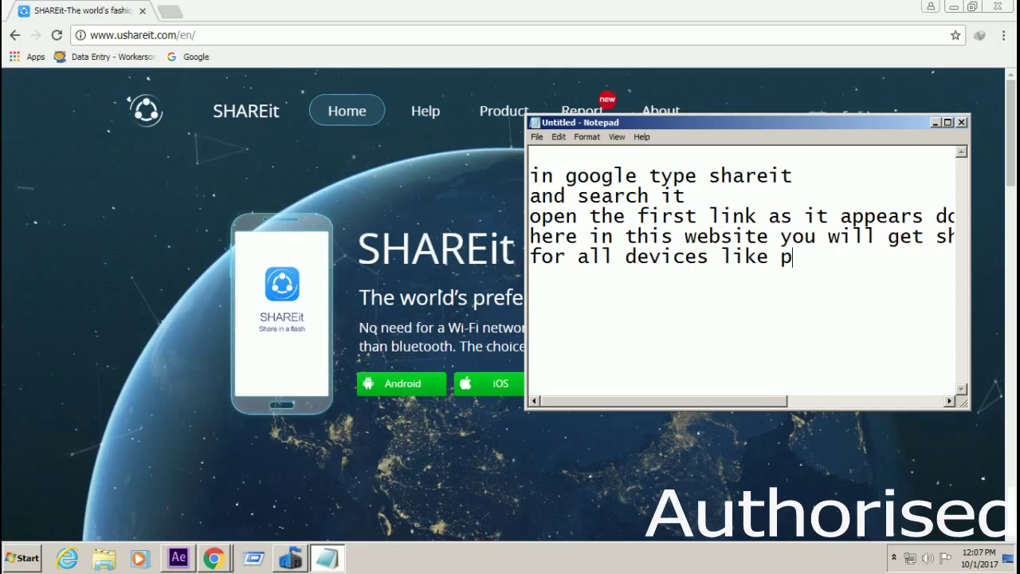
type("c windows ma")
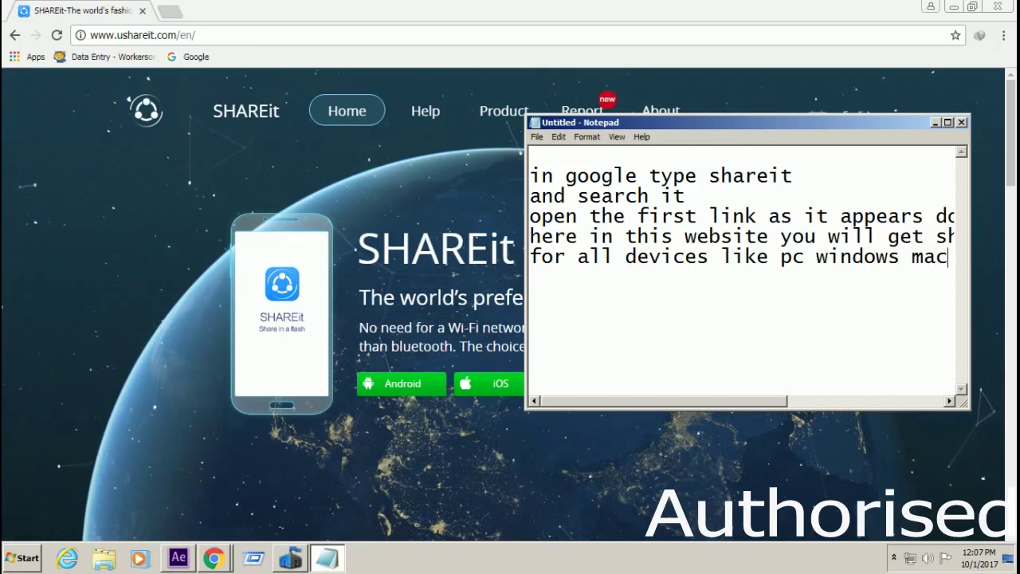
type("c")
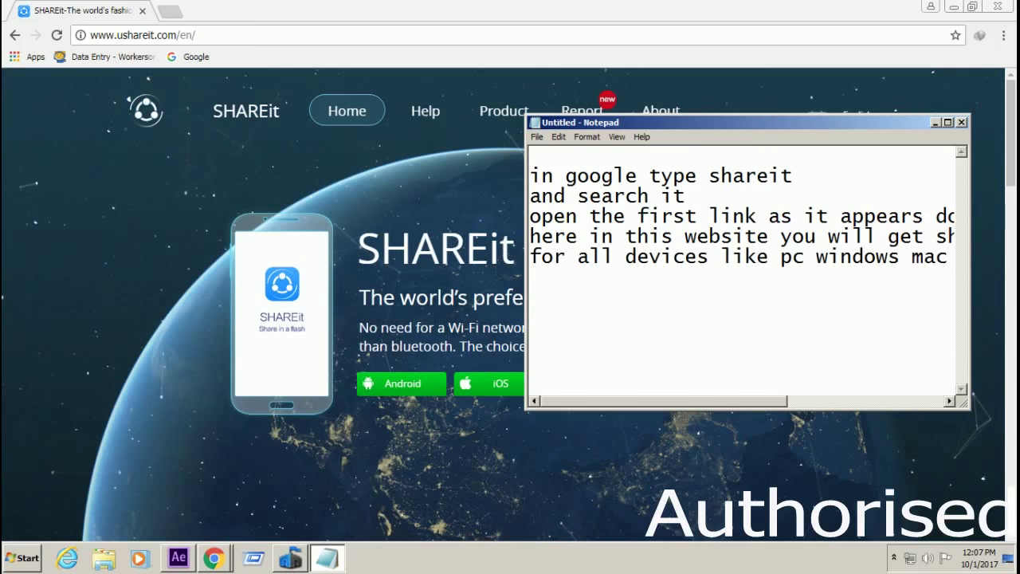
type(" ios")
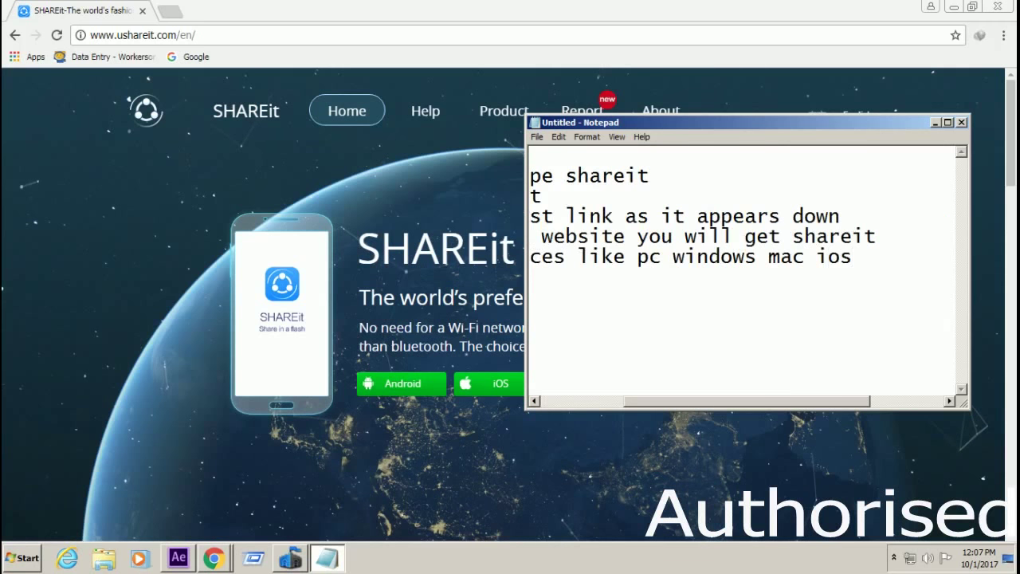
type(",android e")
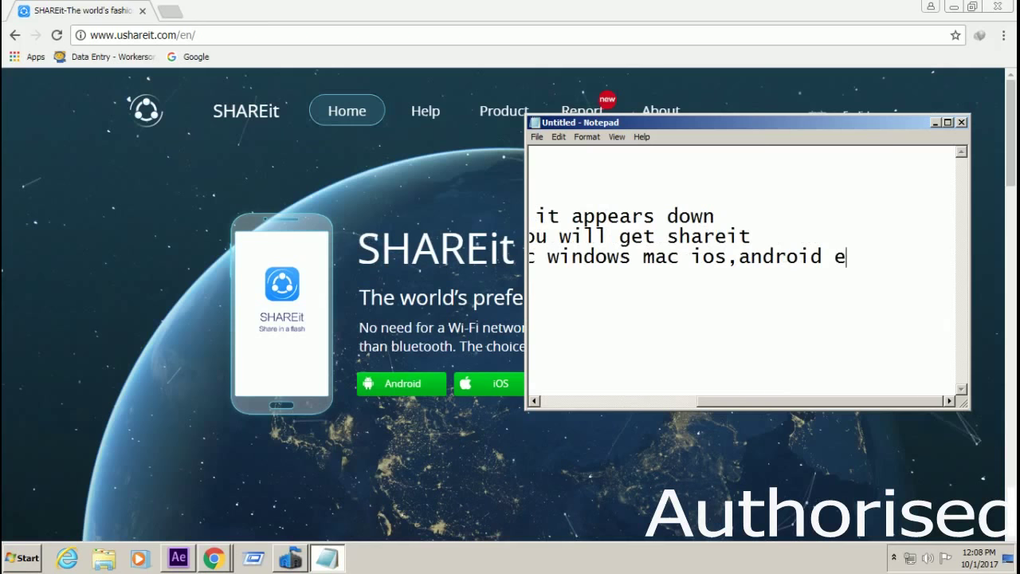
type("tc.....")
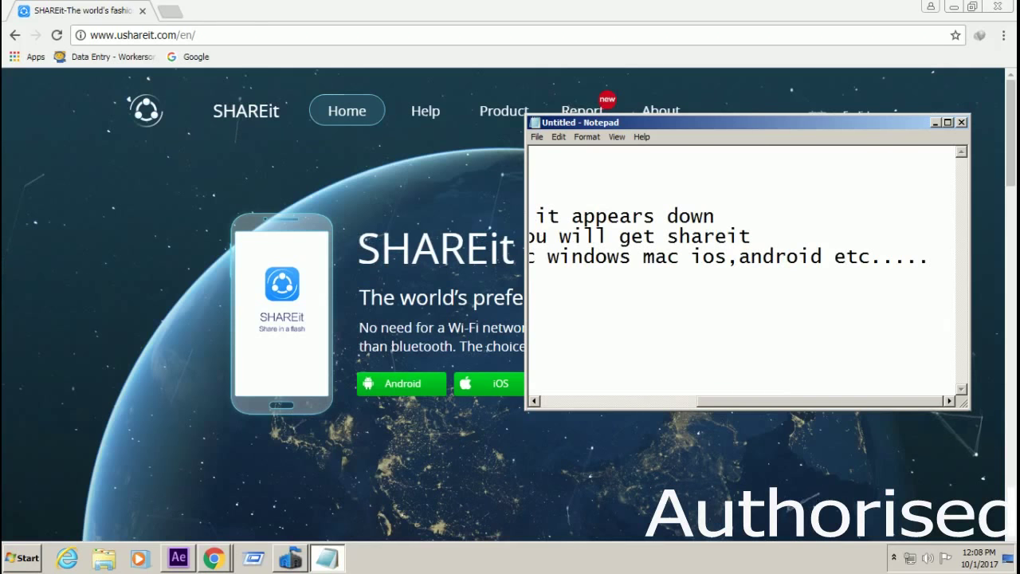
Add the line "you have to select on the appropriate i mean on which device you have to use" to the note.
key("Return")
type("you have to select on t")
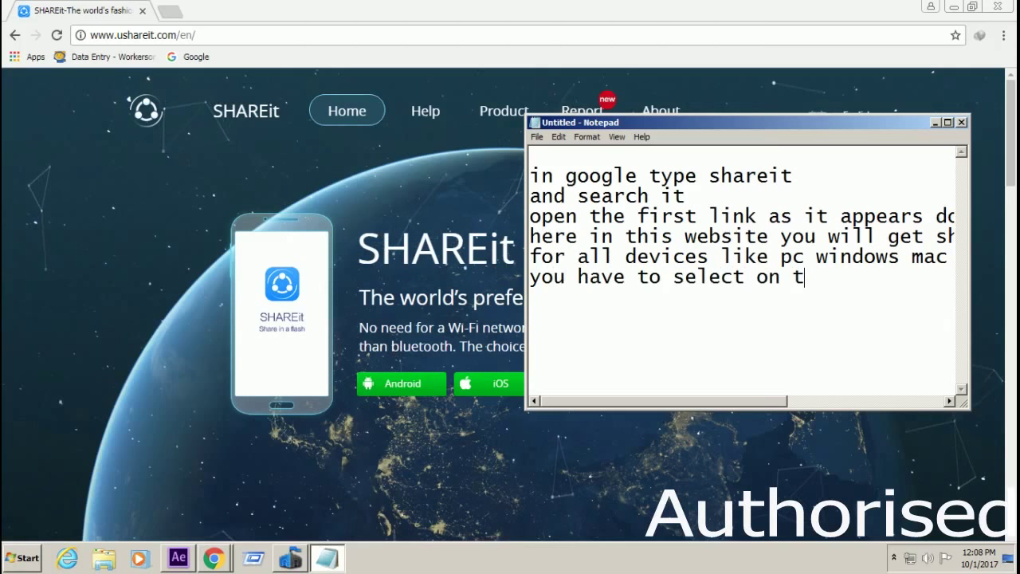
type("he appropriate")
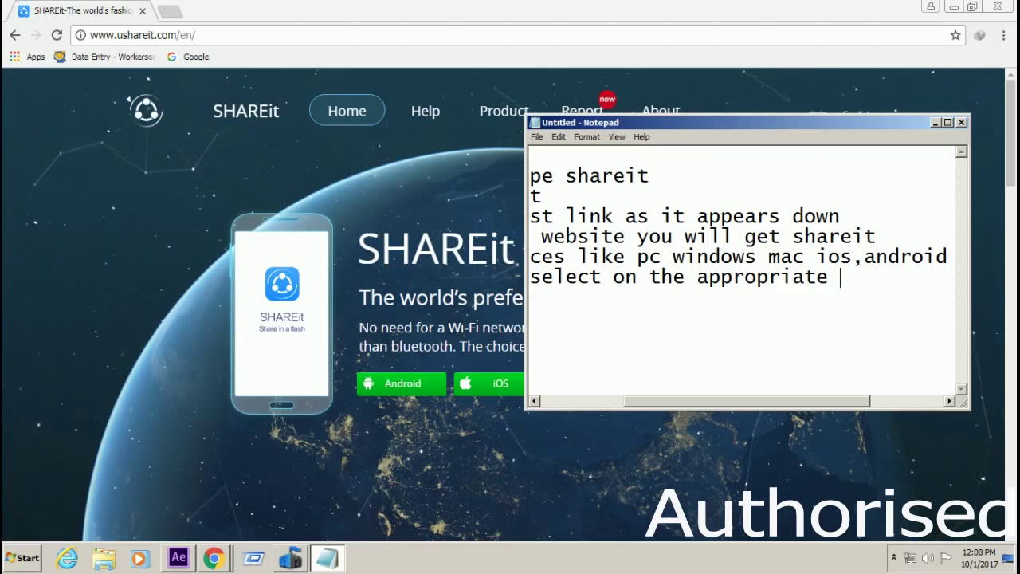
type("i m")
type("ean on w")
type("hich devic")
type("e you ha")
type("ve to ")
type("choo")
key("BackSpace")
key("BackSpace")
key("BackSpace")
key("BackSpace")
type("u")
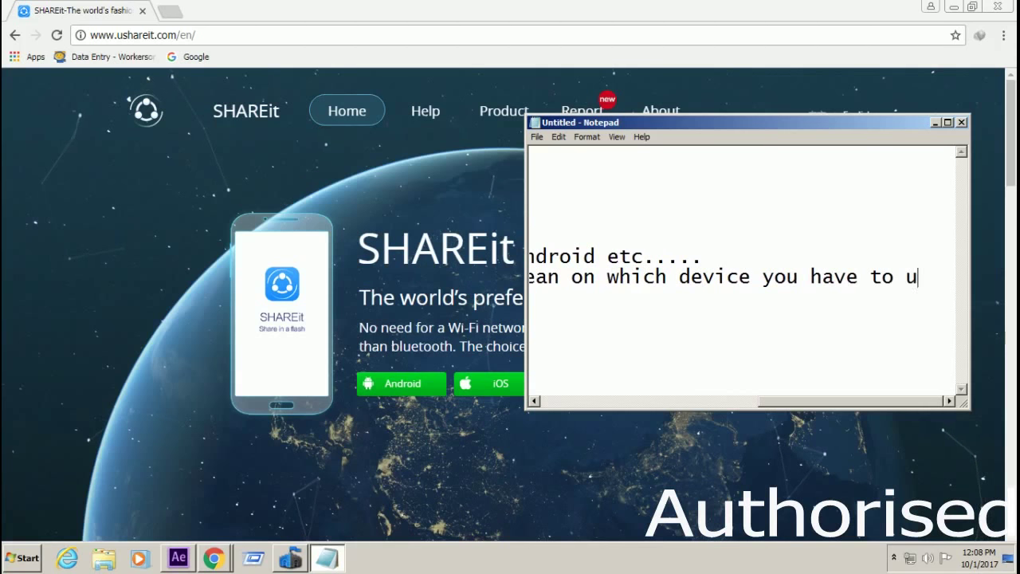
type("se")
key("Return")
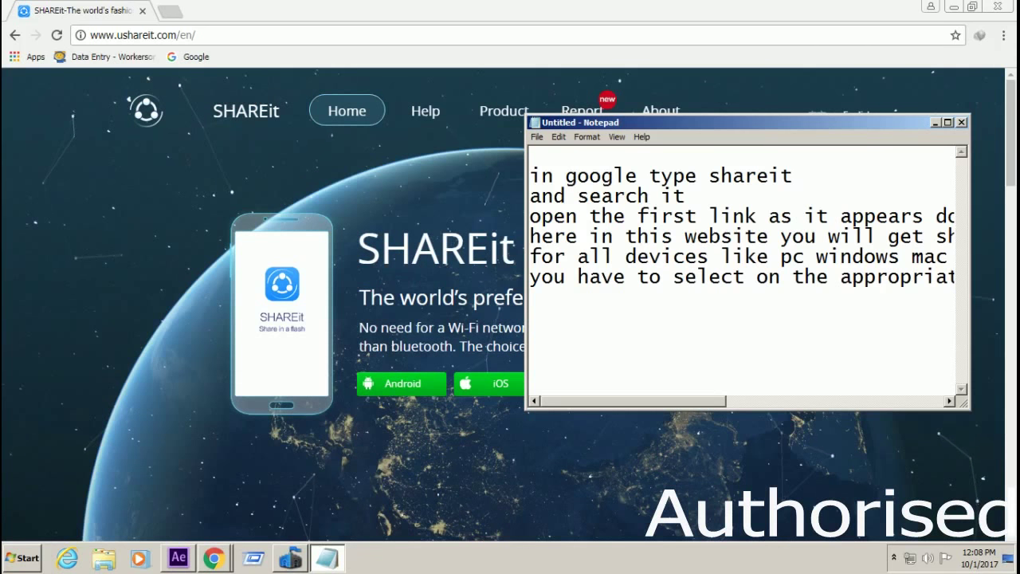
Move the note window off the website's download buttons and add the line "if it is in android click here".
left_click_drag(616, 121, 617, 145)
left_click_drag(677, 153, 506, 65)
left_click(546, 231)
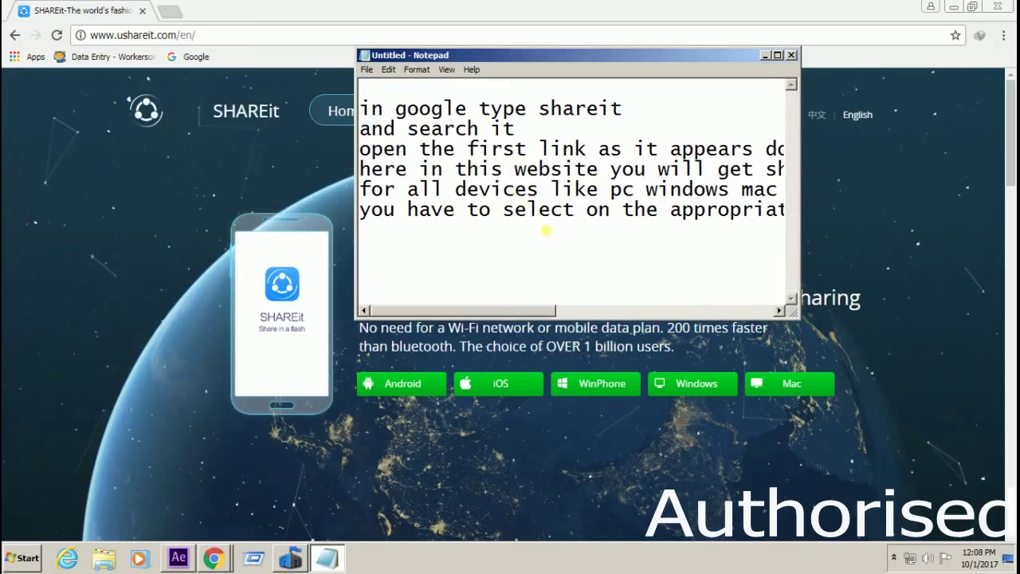
type("if it is in ")
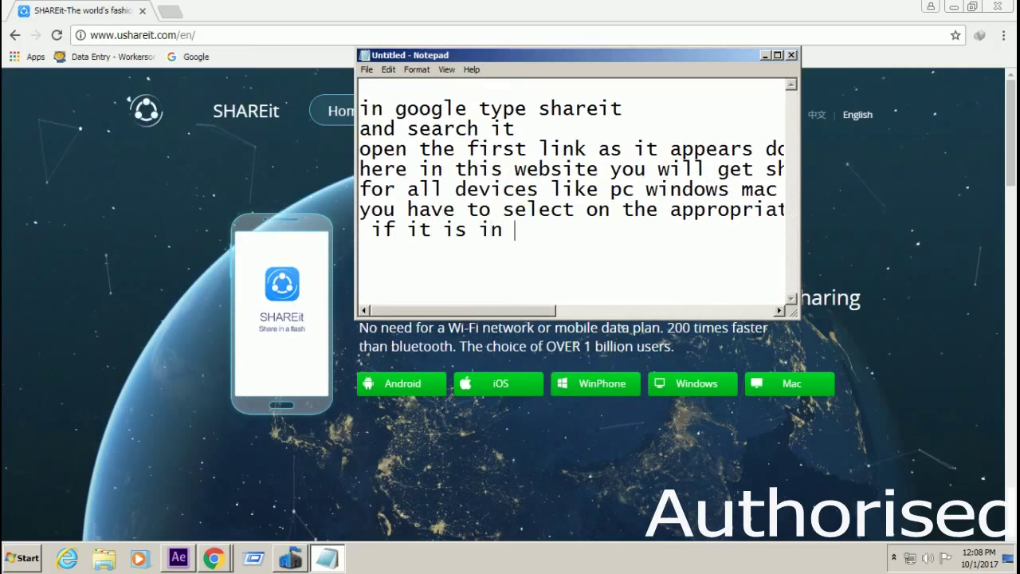
type("android")
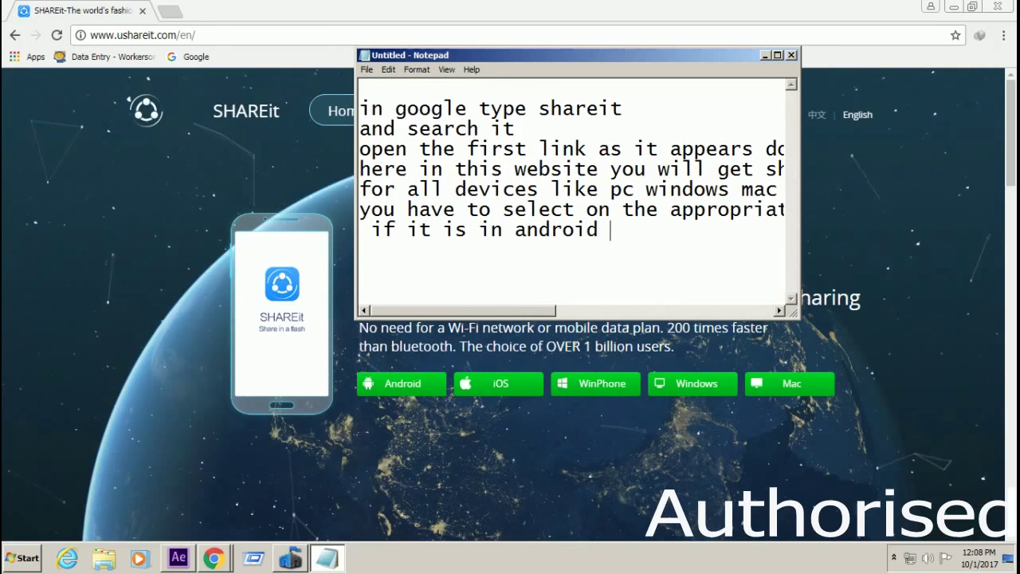
type(" click here")
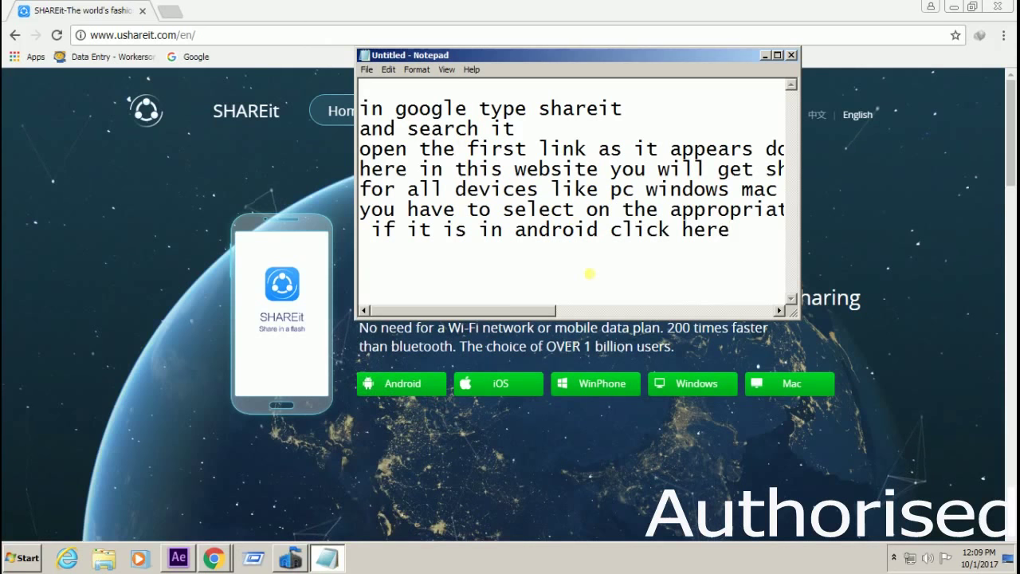
Continue the Android line with "or else if it is in windows means computer or laptop download here".
type("or e")
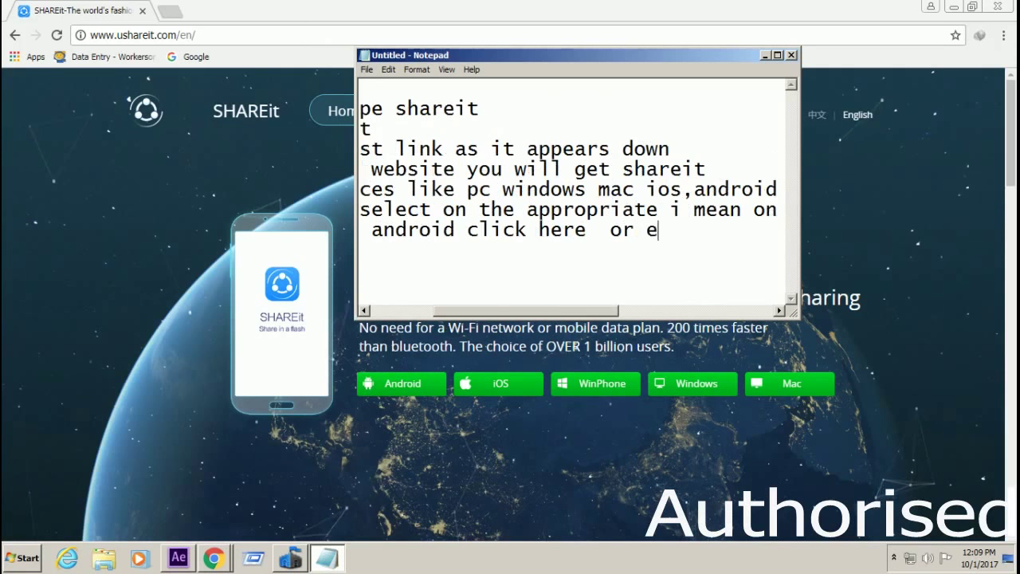
type("lse if it is ")
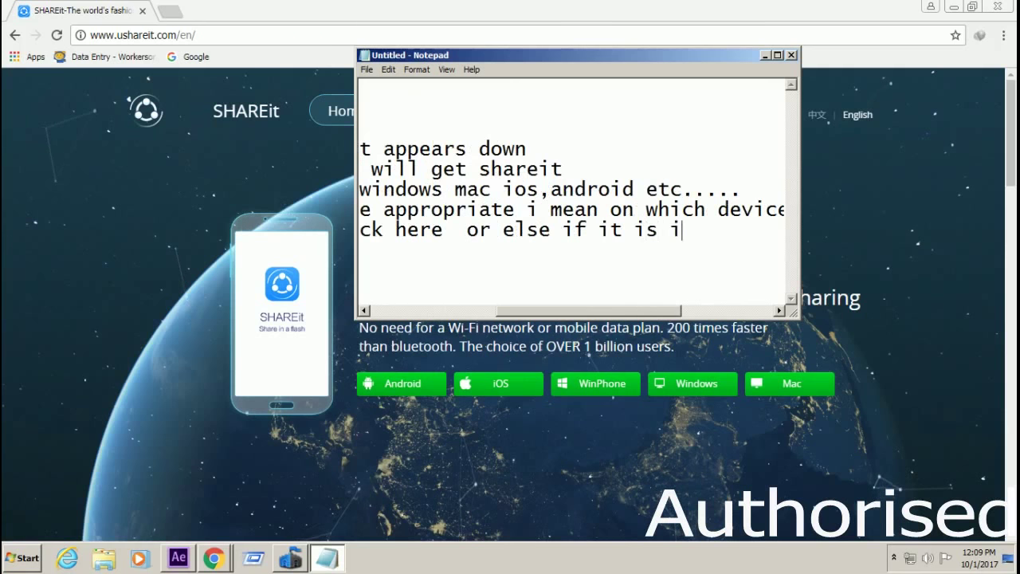
type("in ")
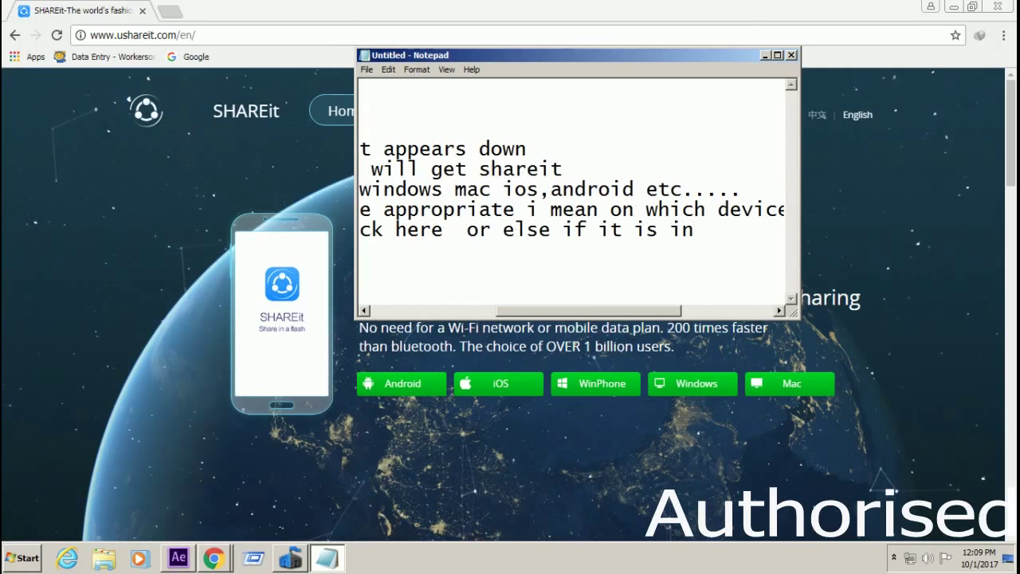
type("windo")
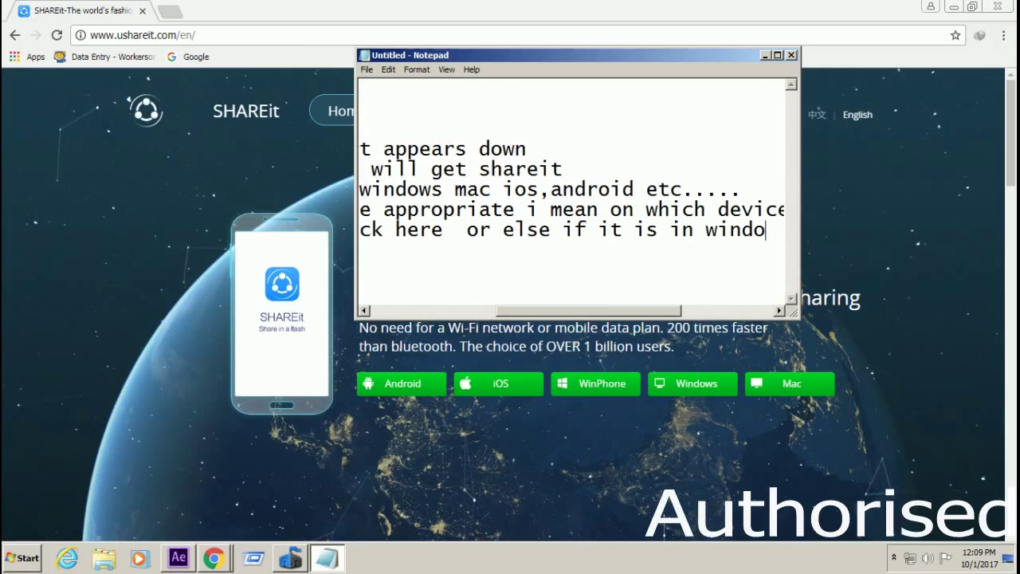
type("ws ")
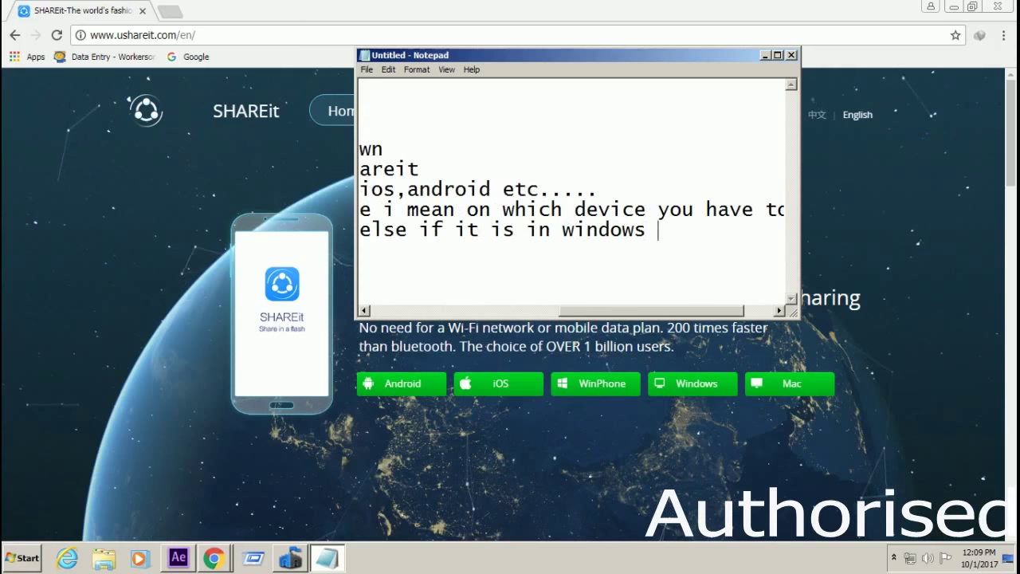
type(",")
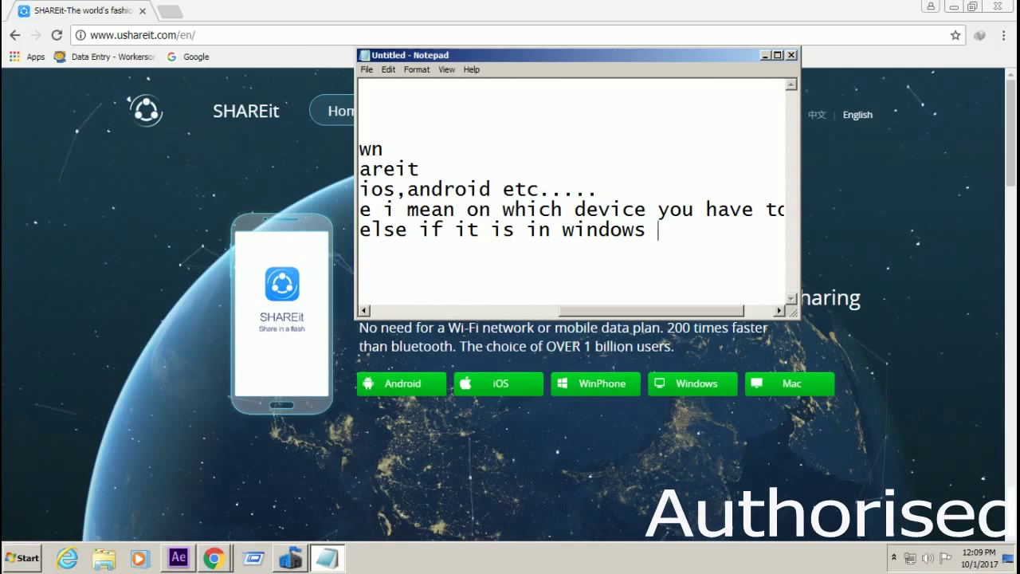
type("means ")
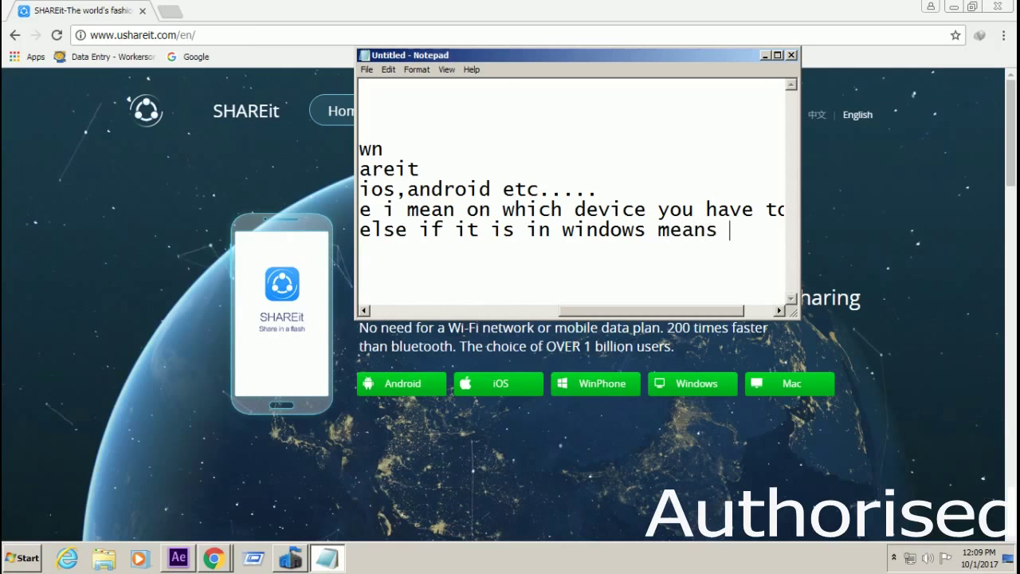
type("com")
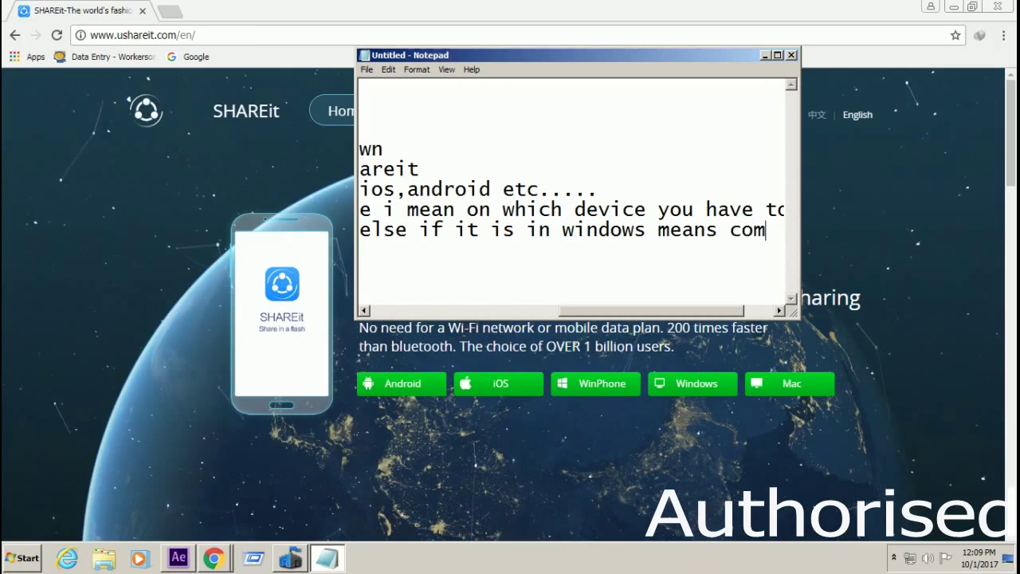
type("puter ")
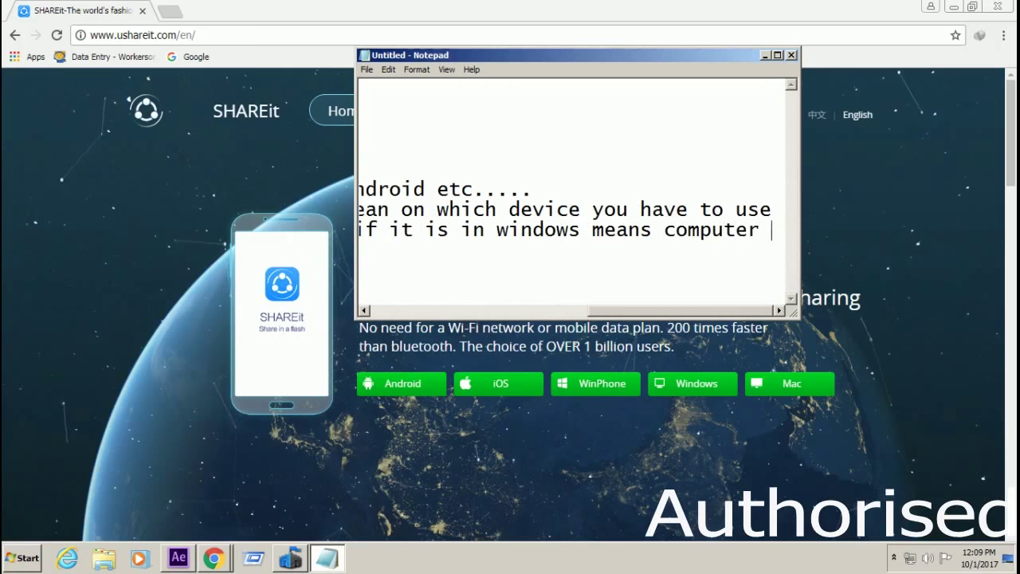
type("or laptop downloa")
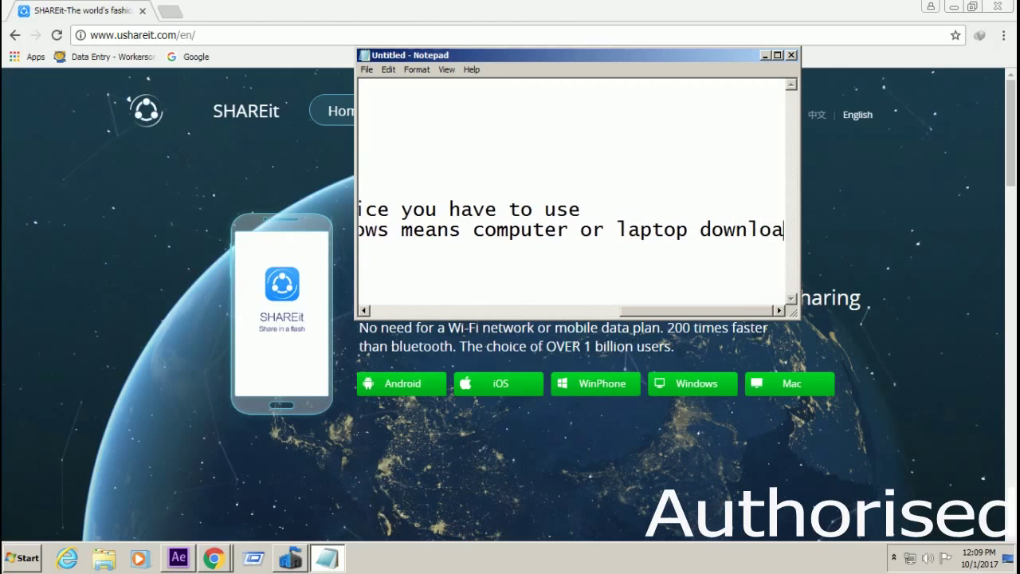
type("d here")
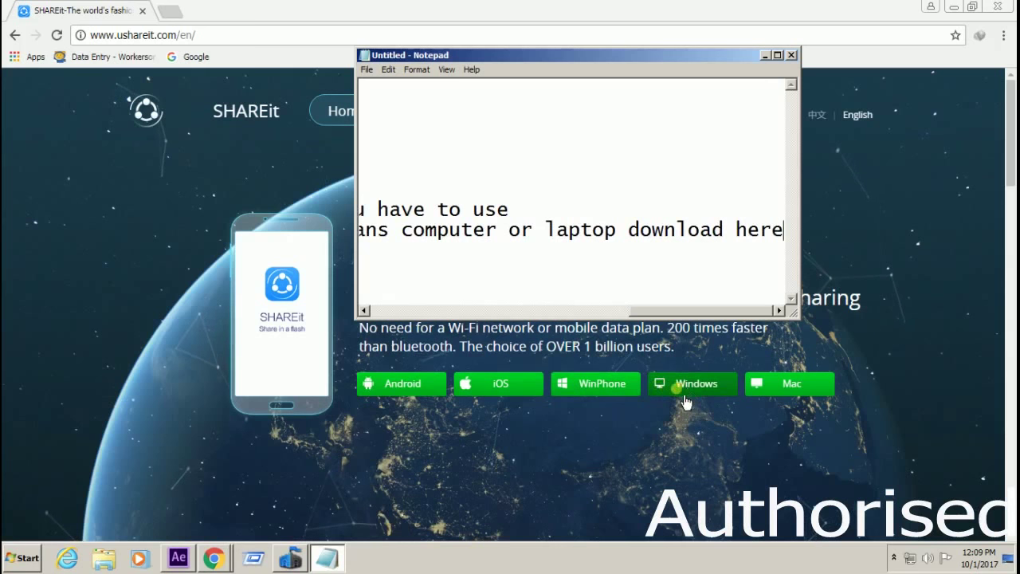
Add a new line to the note reading "there you will see a small monitor symbol".
key("Return")
type("there yo")
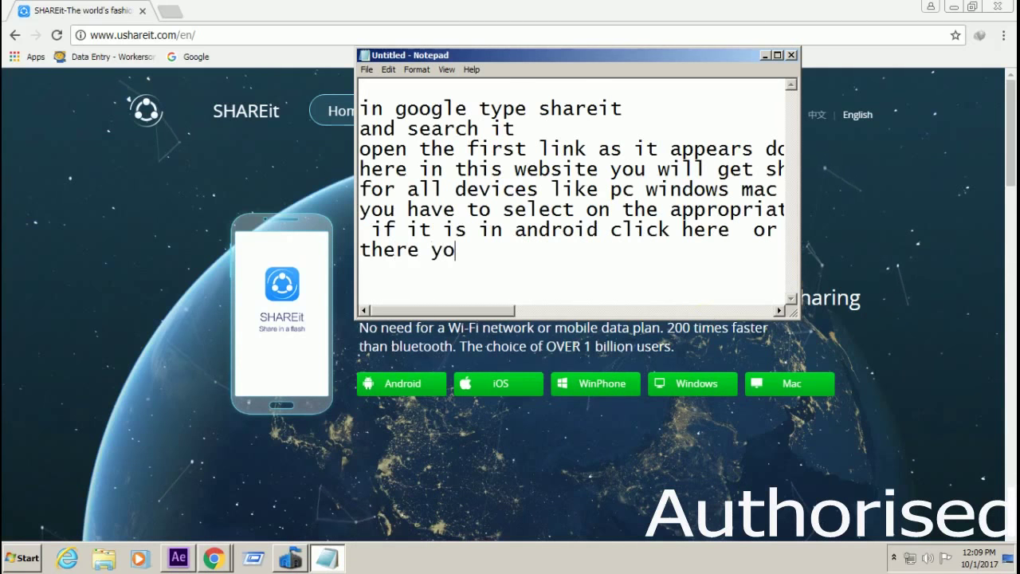
type("u will s")
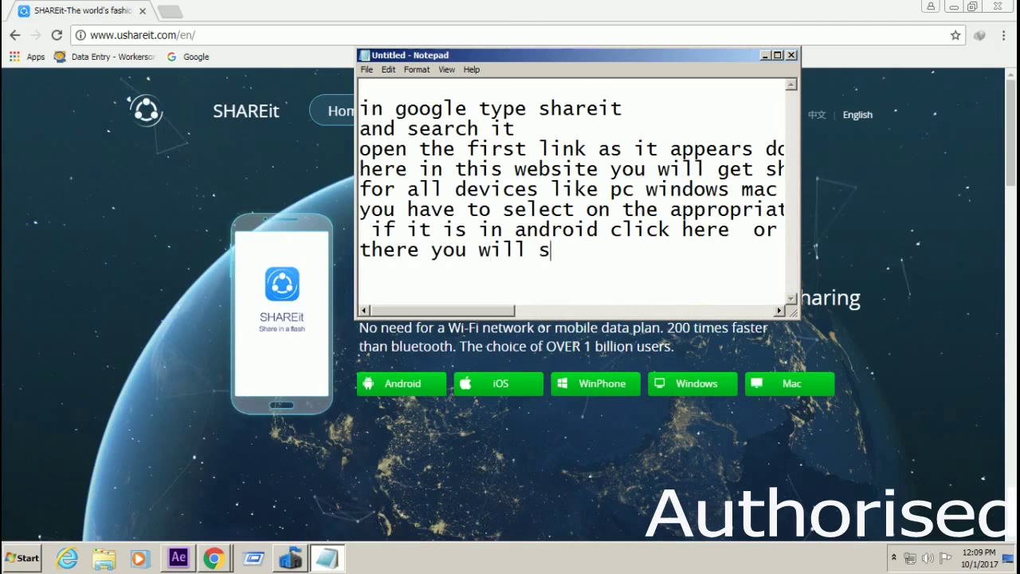
type("ee a sma")
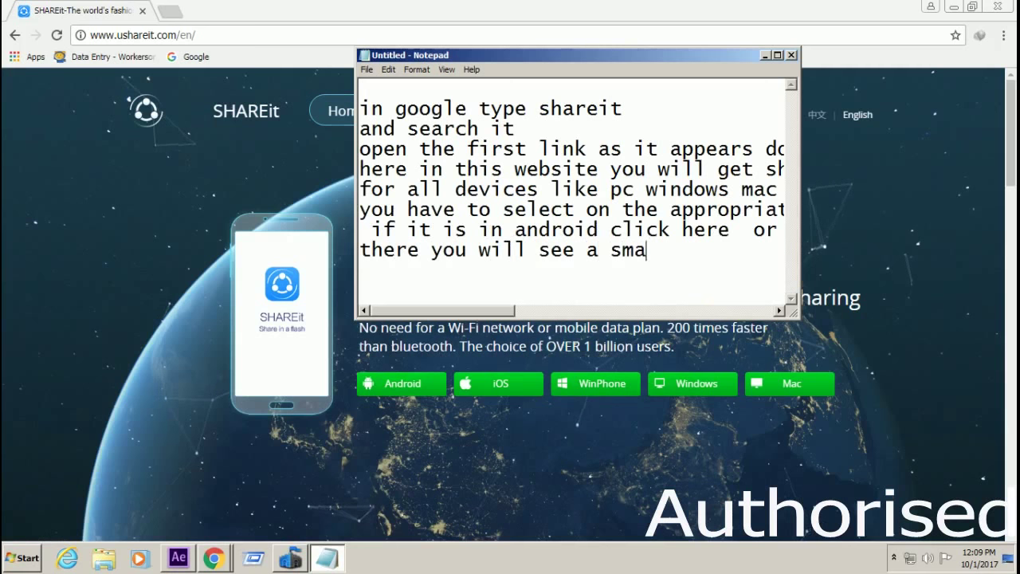
type("ll monit")
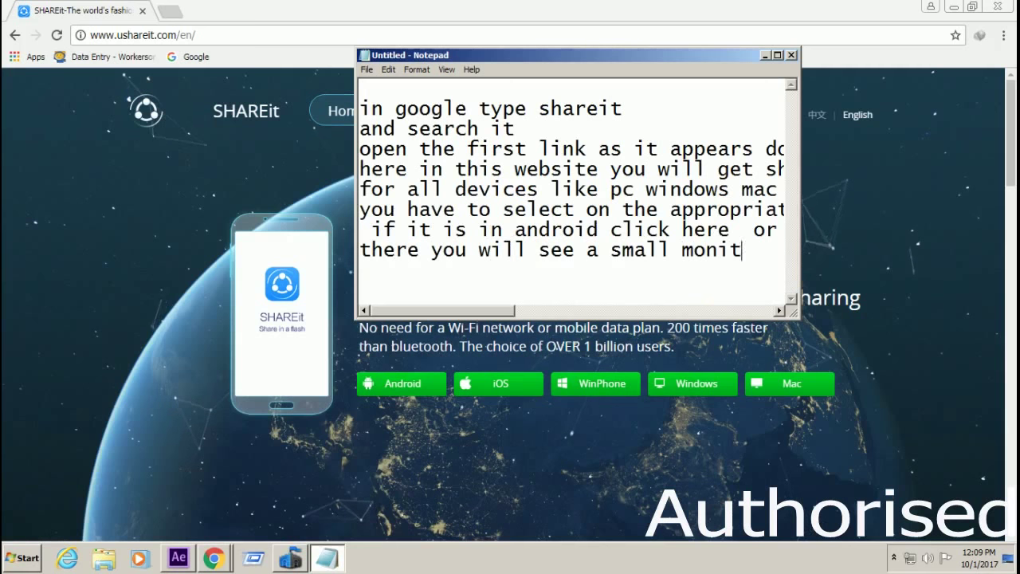
type("or symm")
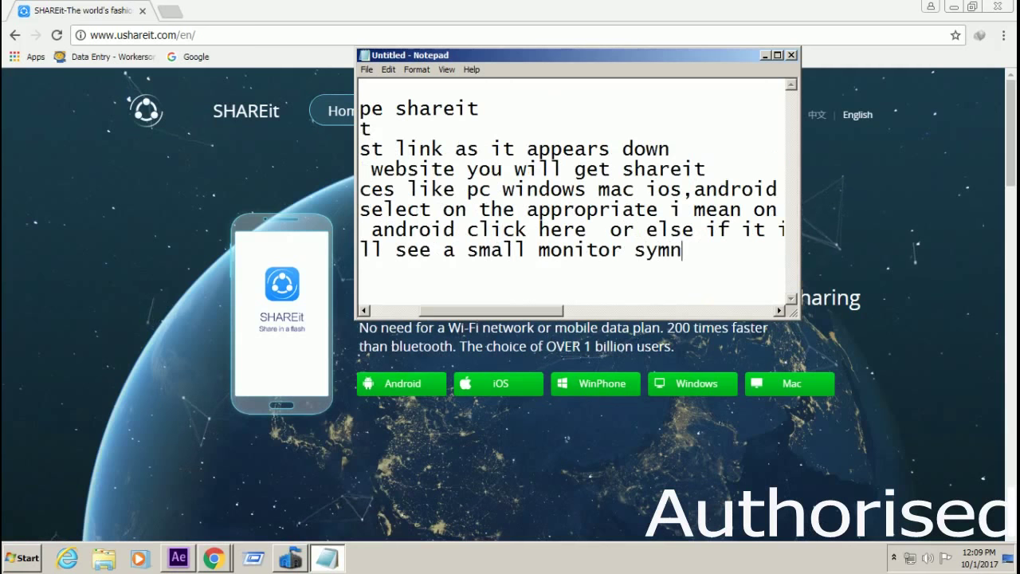
key("BackSpace")
type("bp")
key("BackSpace")
type("ol")
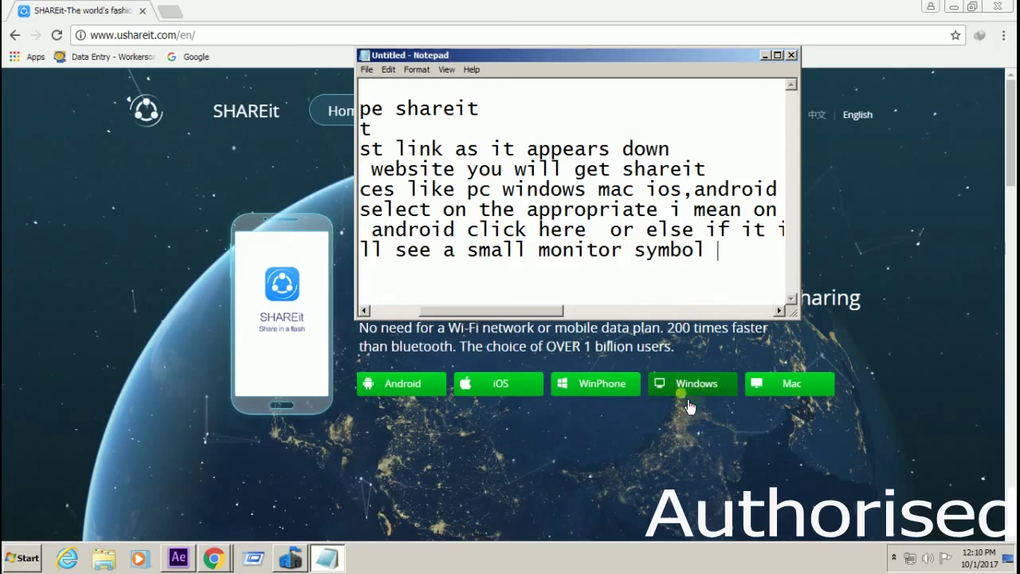
Minimize the note window and start downloading the Windows version of SHAREit from the website.
left_click(765, 56)
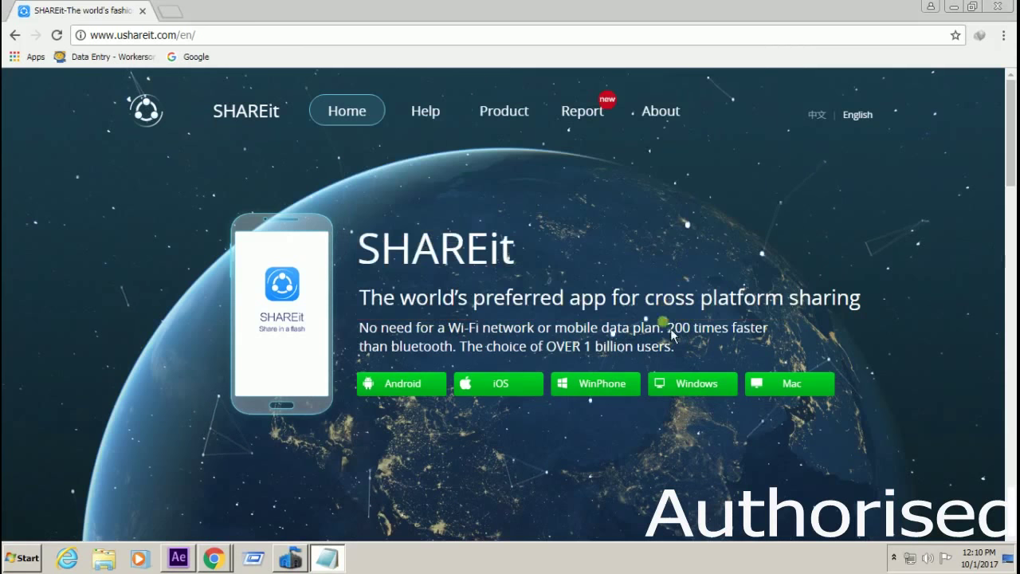
left_click(692, 393)
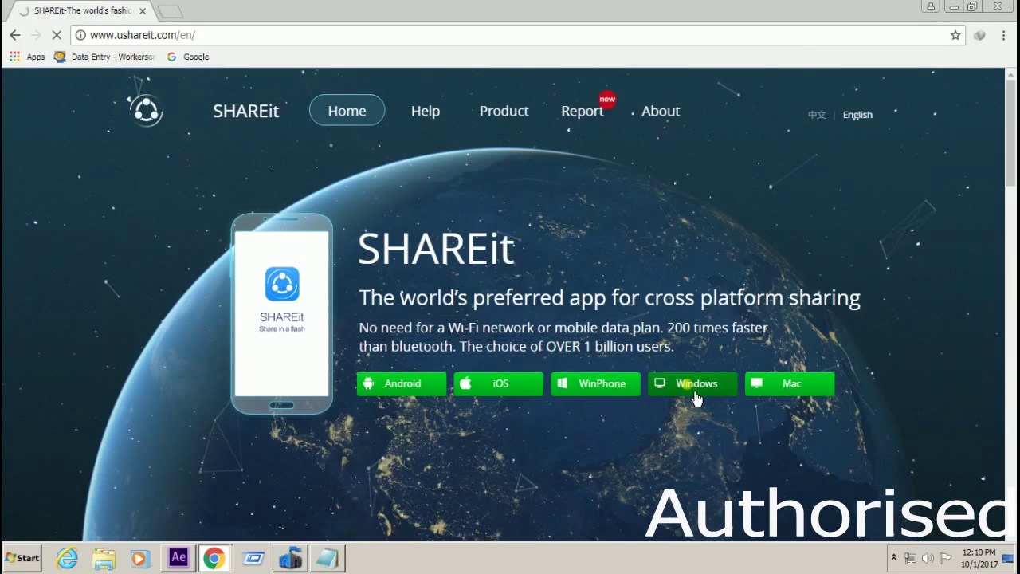
left_click(697, 390)
left_click(620, 330)
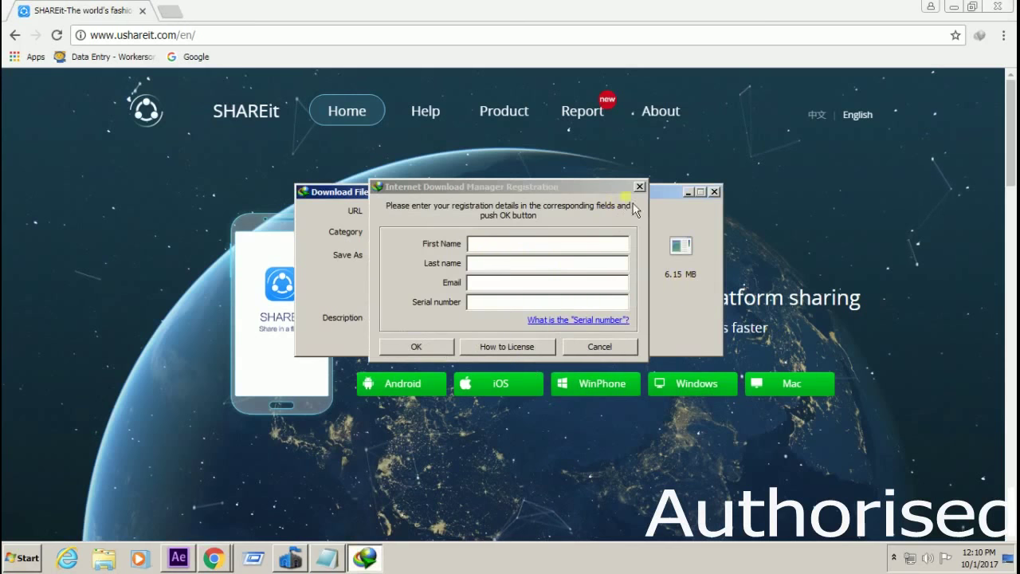
Dismiss the Internet Download Manager registration form and start downloading SHAREit-KCWEB.exe into the Programs category.
left_click(640, 187)
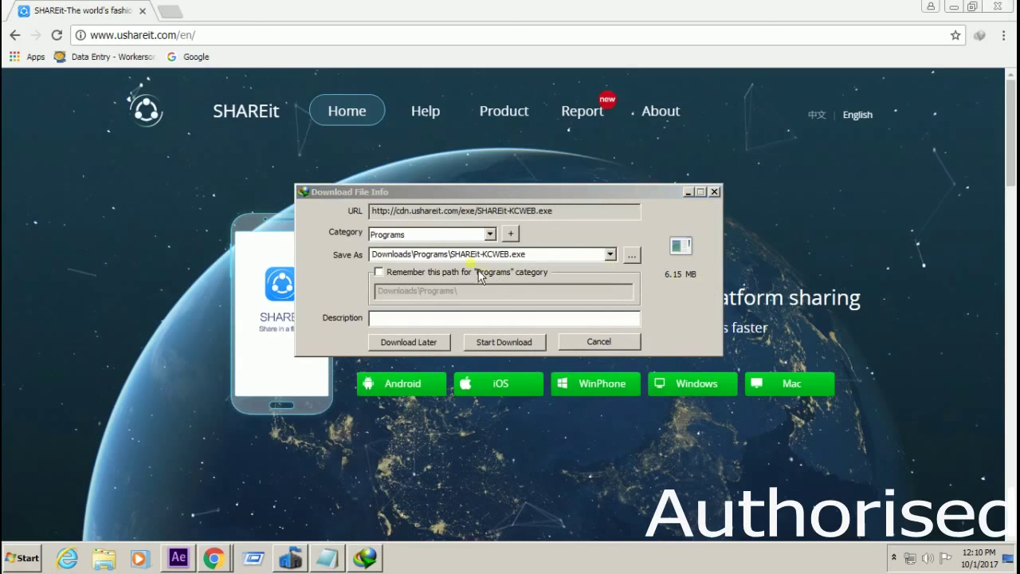
left_click(523, 345)
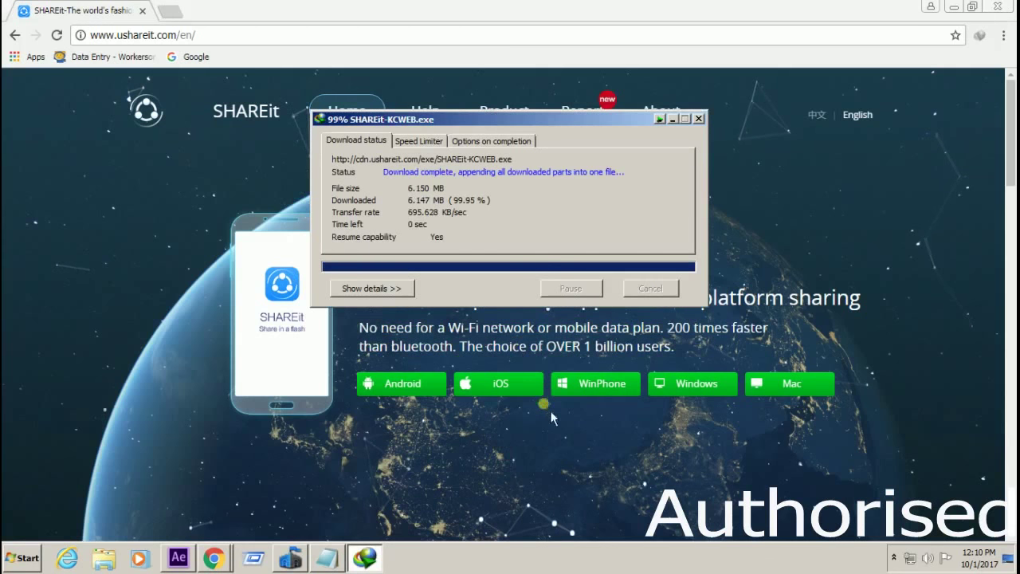
Return to the note, add "download is completed open the downloaded folder", and minimize the download-complete window covering it.
left_click(336, 563)
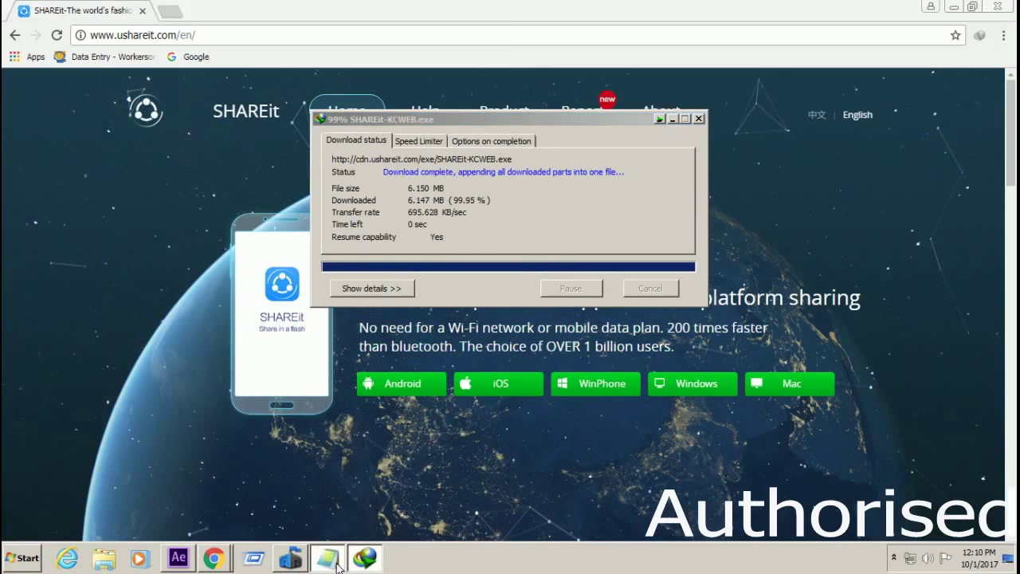
key("Return")
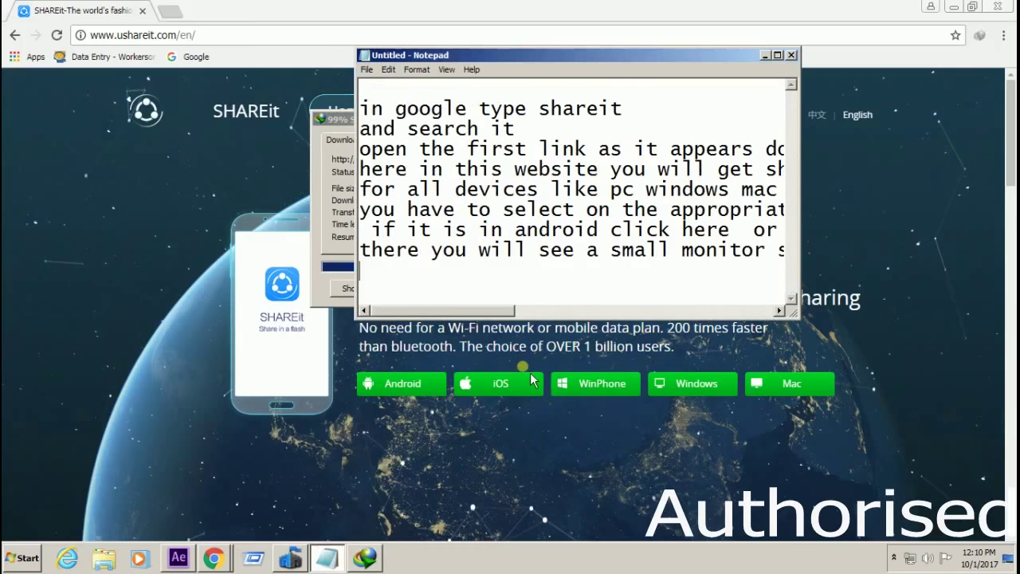
type("do")
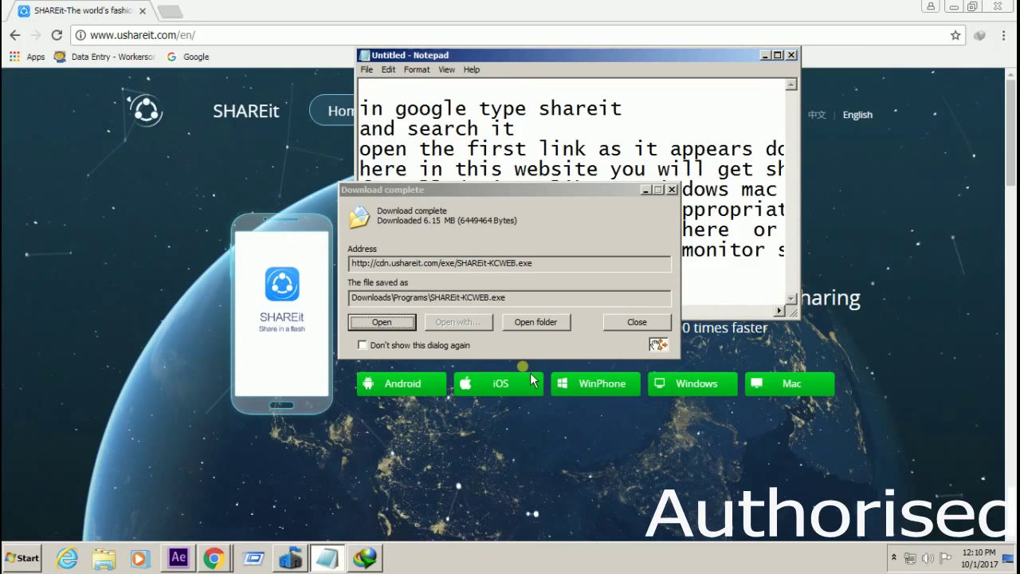
type("the downl")
type("ed folde")
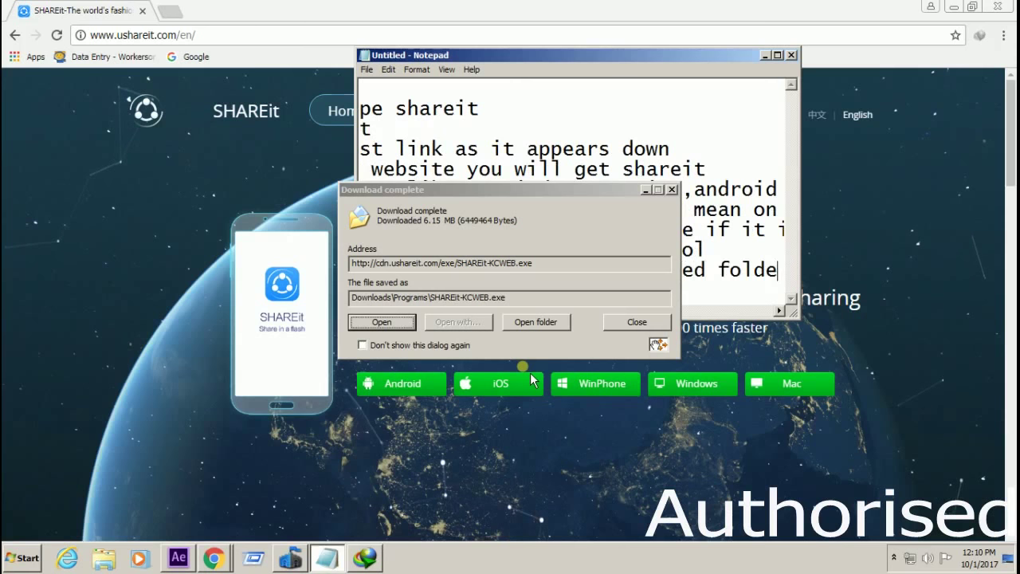
type("r")
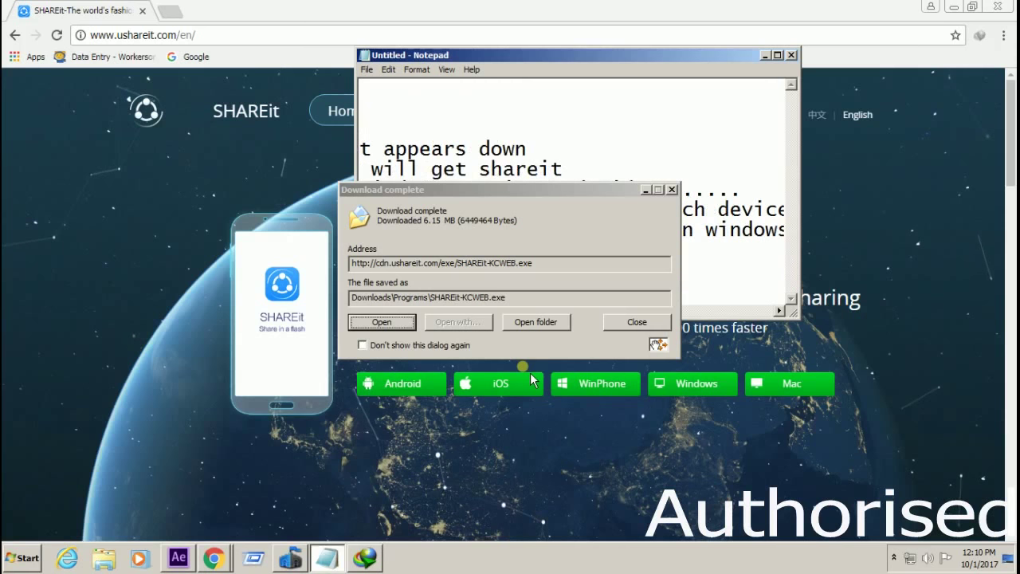
left_click(652, 194)
left_click(683, 285)
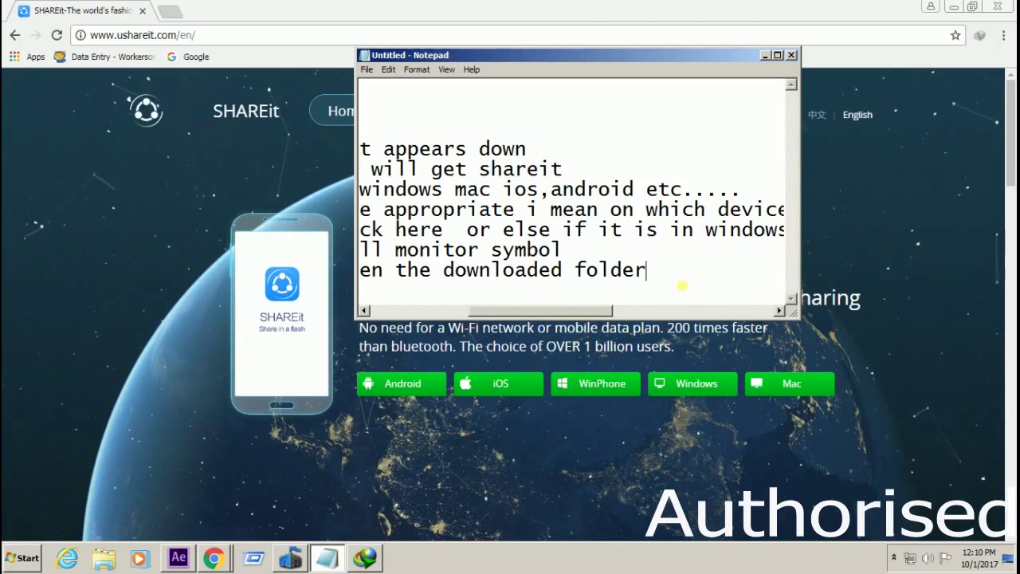
Split the last line of the note so that "open the downloaded folder" stands on its own line.
key("ctrl+Left")
key("ctrl+Left")
key("ctrl+Left")
key("ctrl+Left")
key("Right")
key("Right")
key("Right")
key("Right")
key("Right")
key("Right")
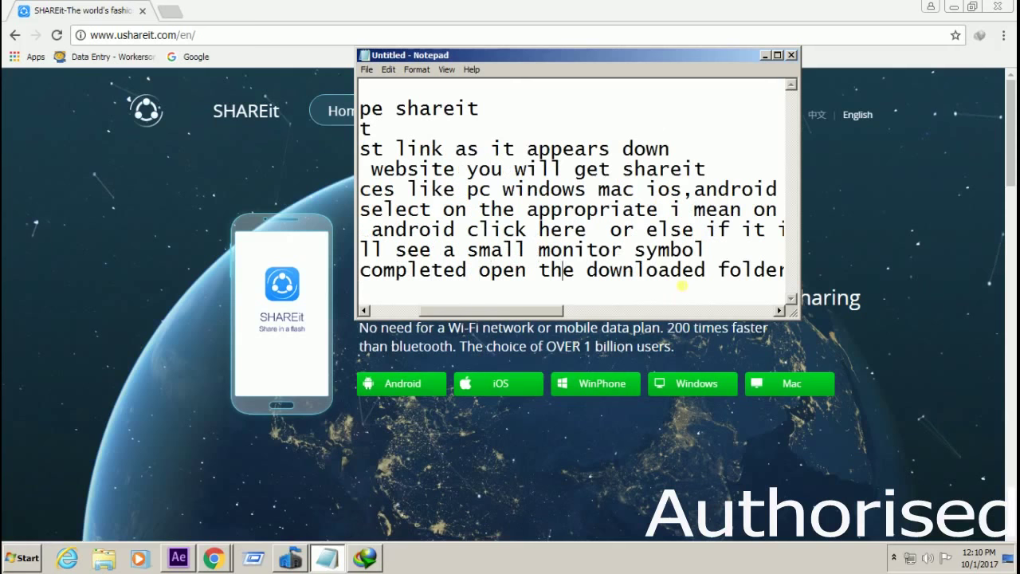
key("Left")
key("Left")
key("Left")
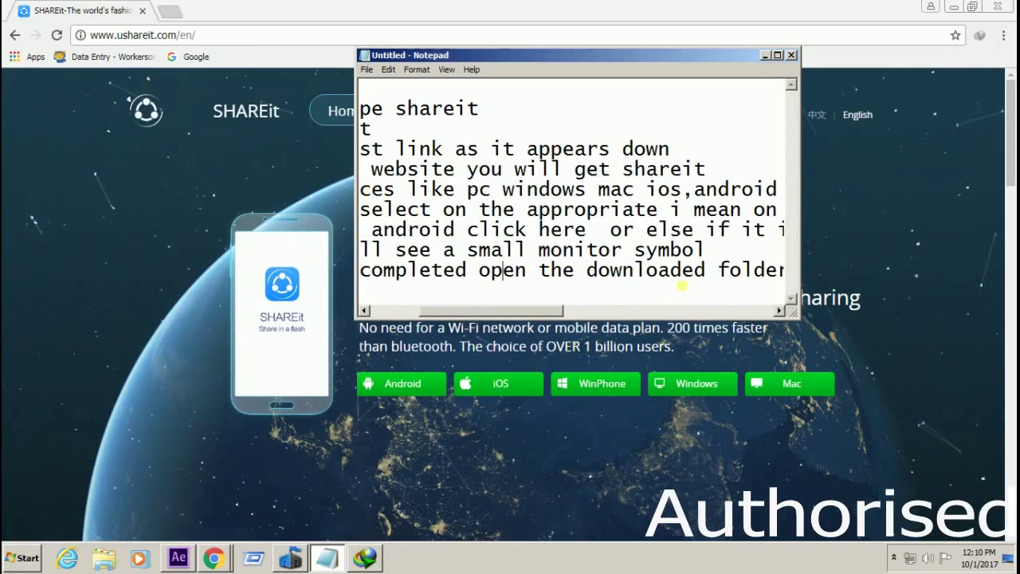
key("Return")
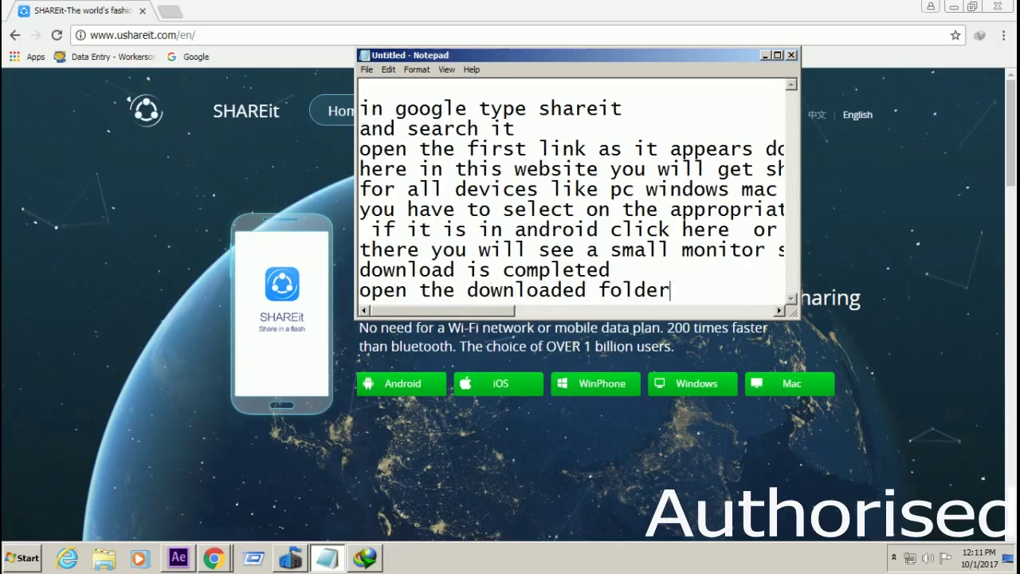
Add a new line to the note reading "you will find the exe file of shareit".
key("Return")
type("u")
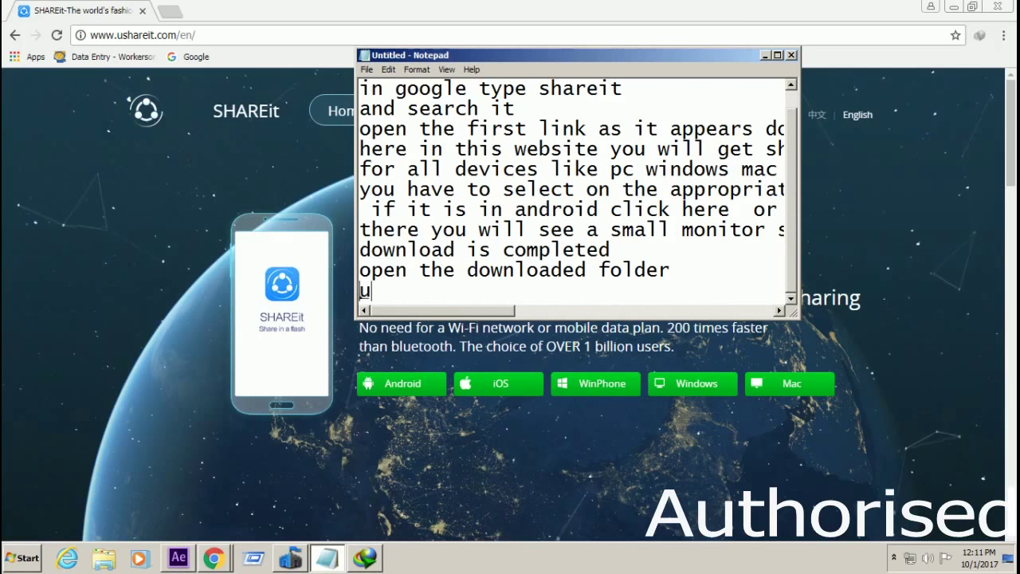
type("ou w")
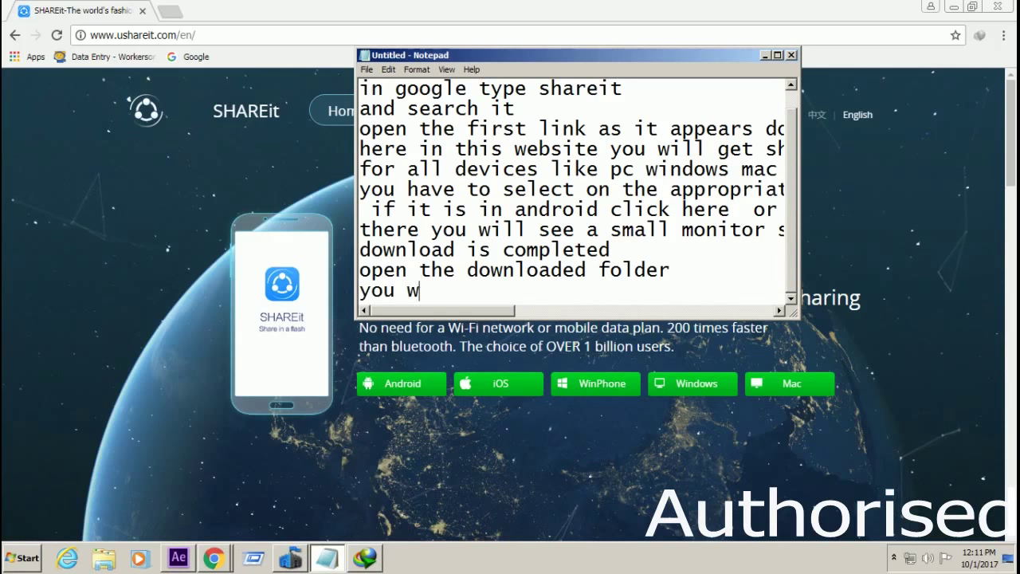
type("ill find the e")
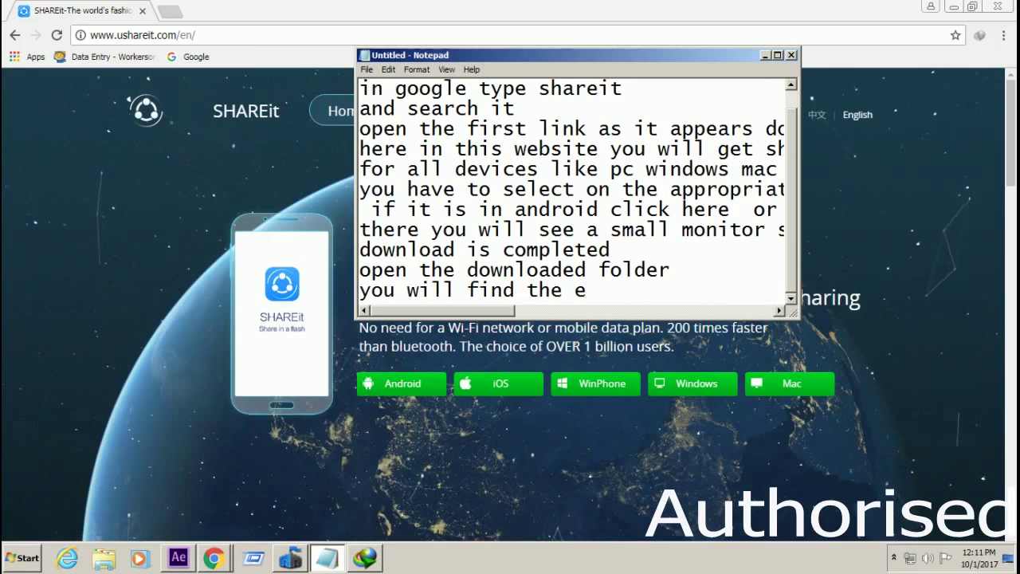
type("xe file of share")
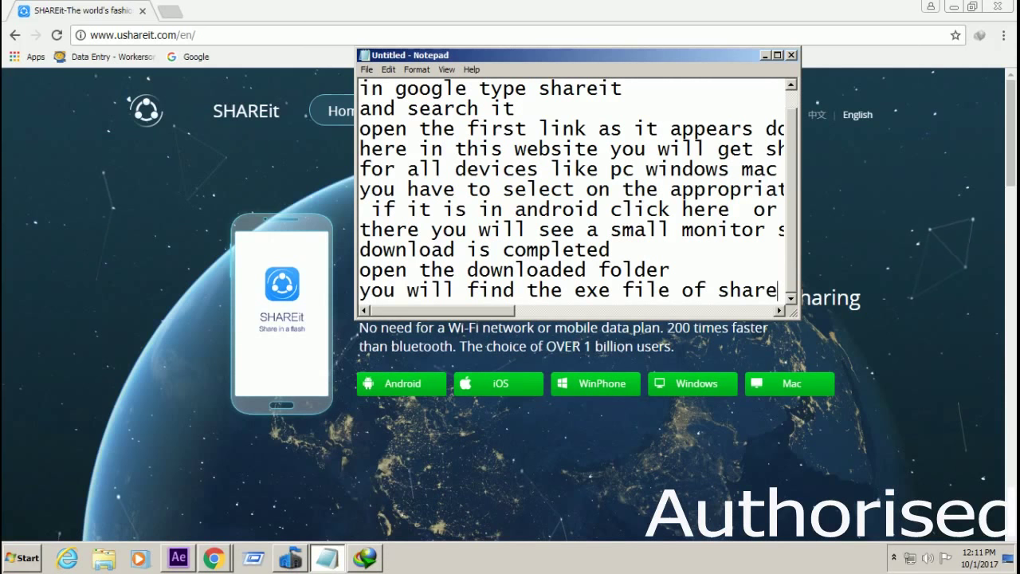
type("it")
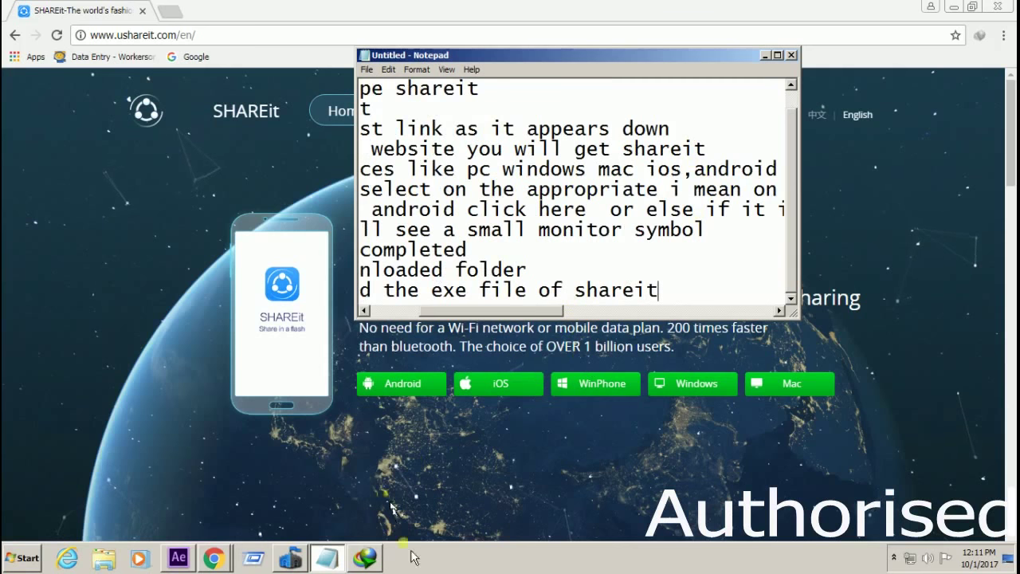
Open the folder holding the downloaded SHAREit-KCWEB file from the download manager, and minimize the folder window.
left_click(366, 558)
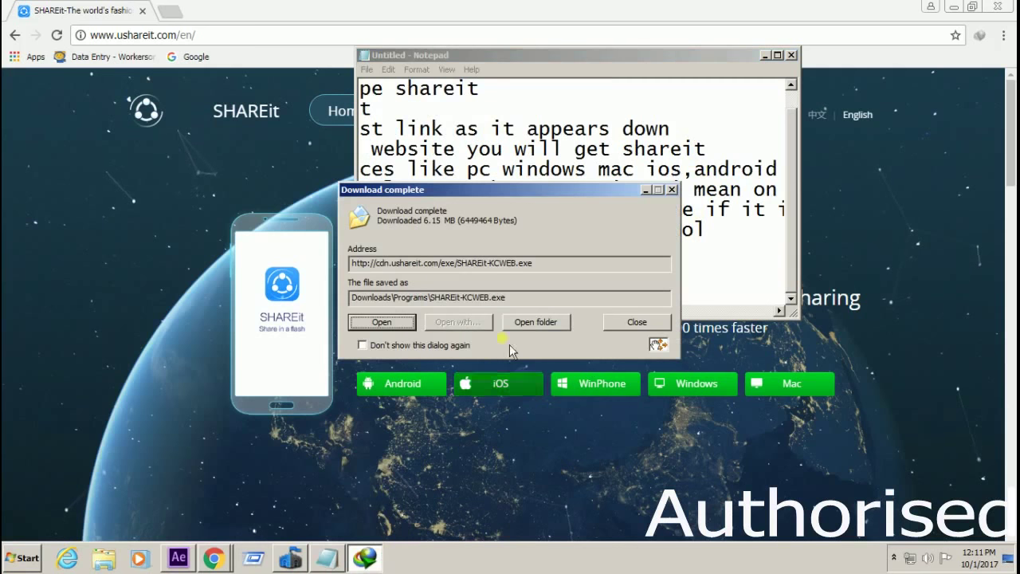
left_click(530, 327)
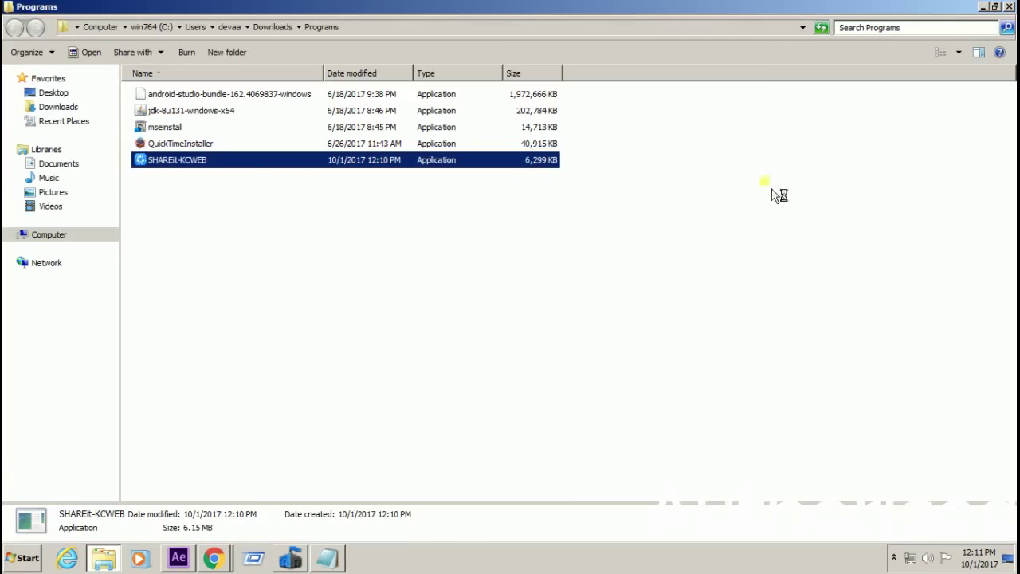
left_click(984, 7)
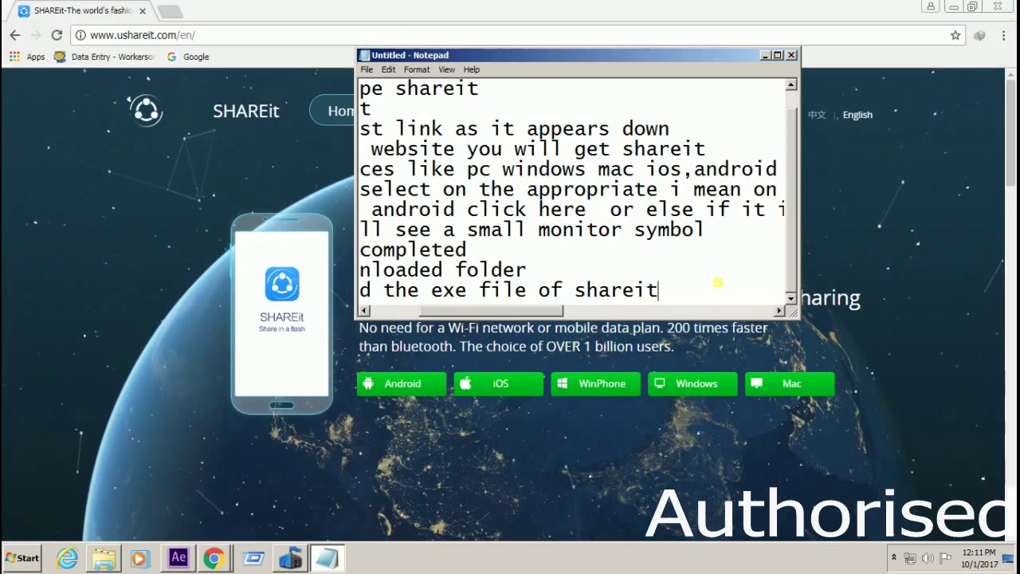
Add a new line to the note reading "here im using idm downloader".
key("Return")
type("here ")
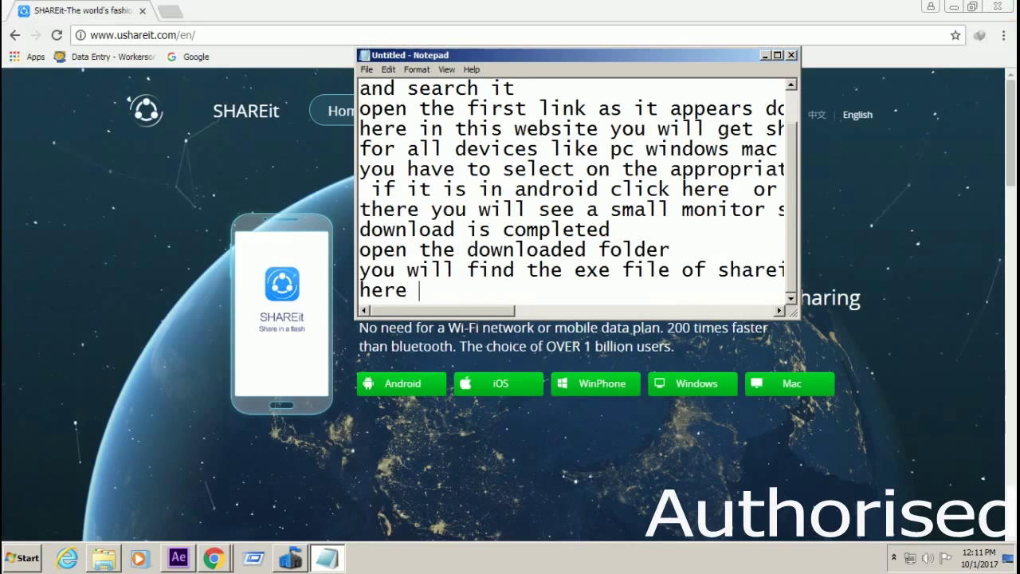
type("im using idm")
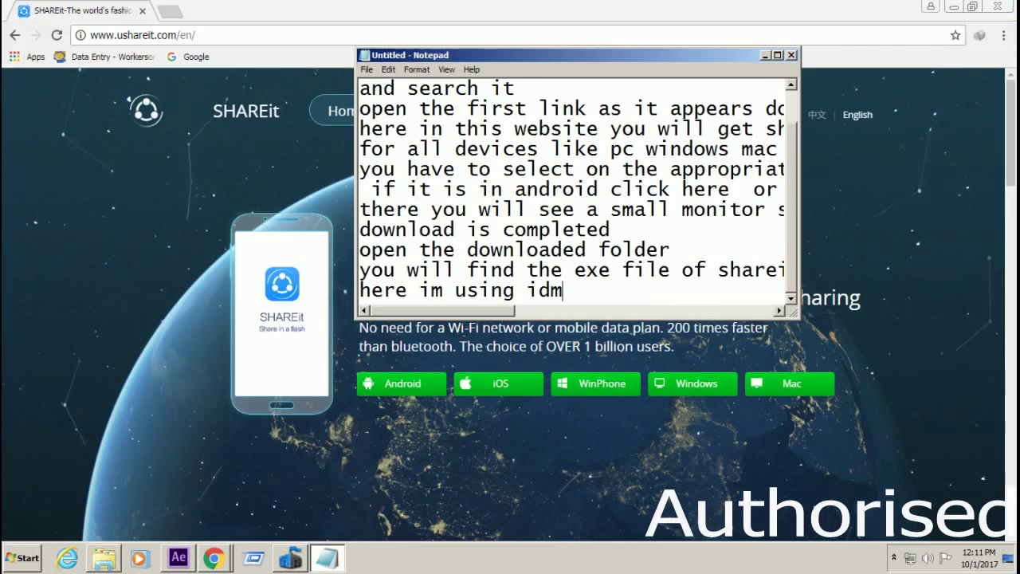
type(" downlo")
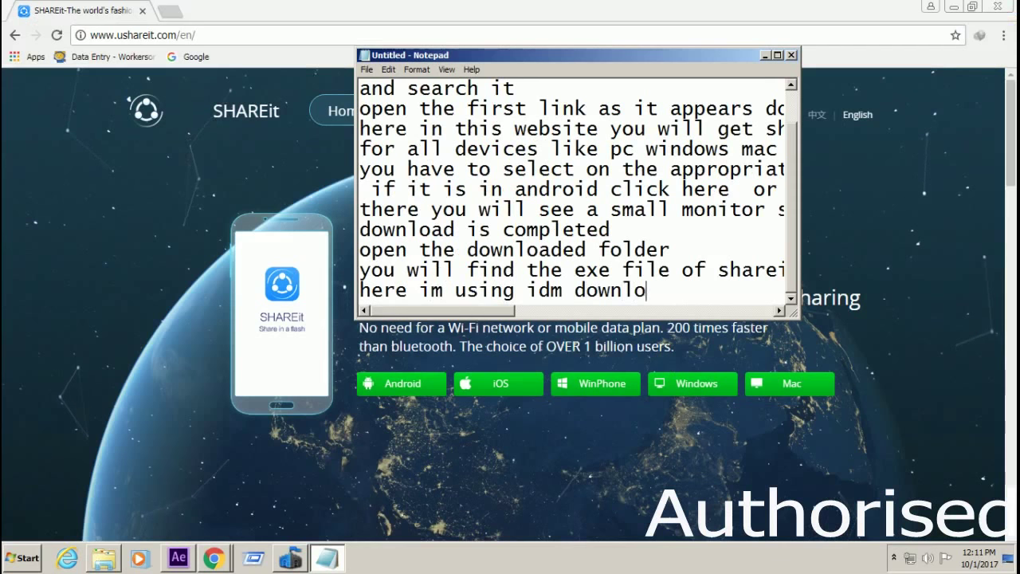
type("ader f")
key("BackSpace")
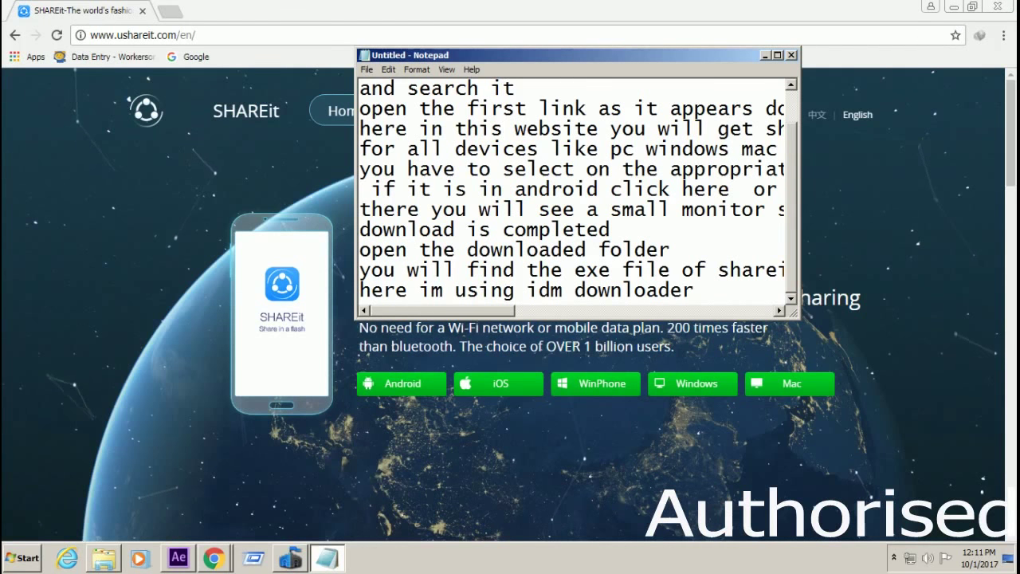
Continue the idm downloader line with "you may find your downloads from here".
type("you ma")
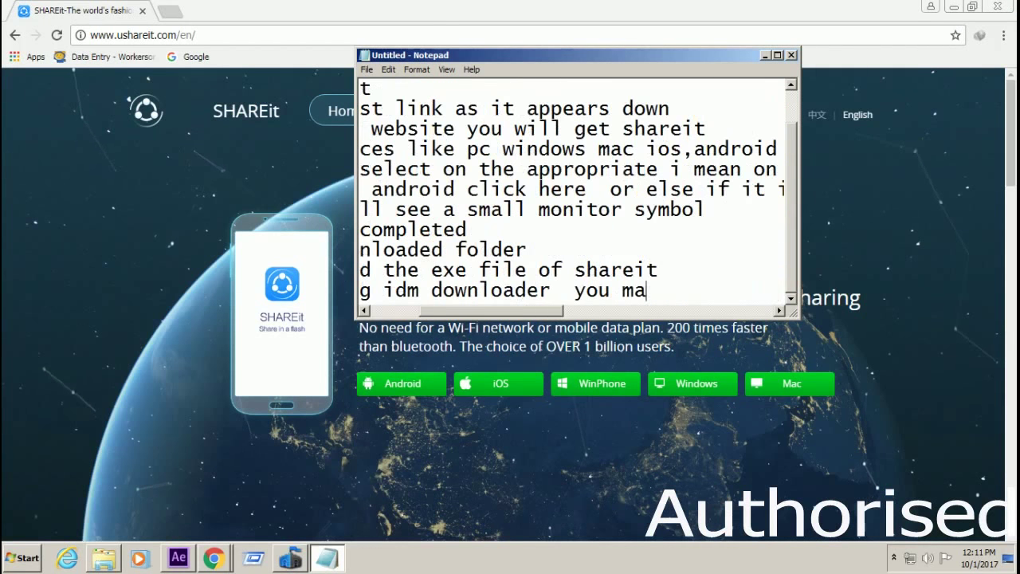
type("y find ")
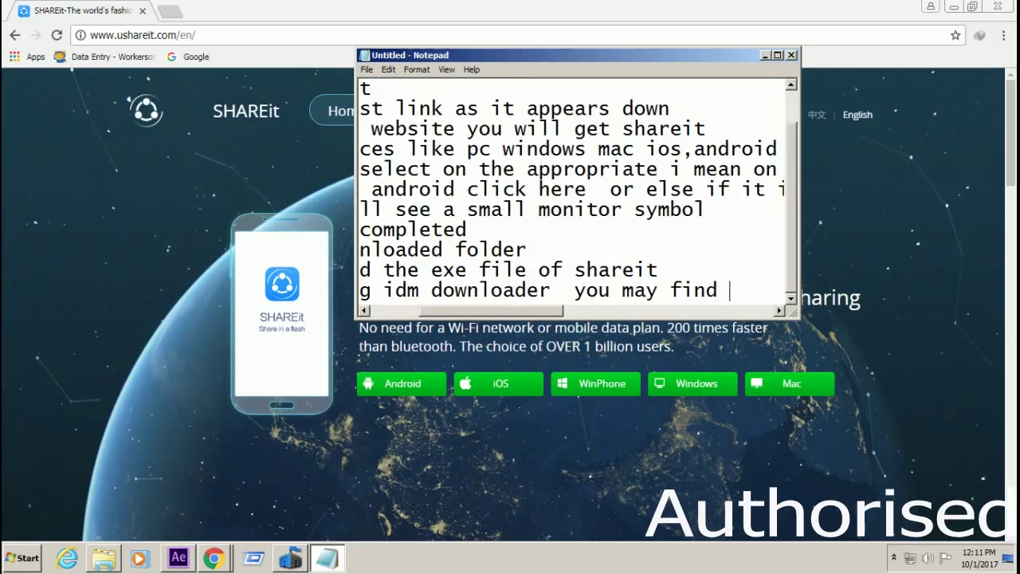
type("your ")
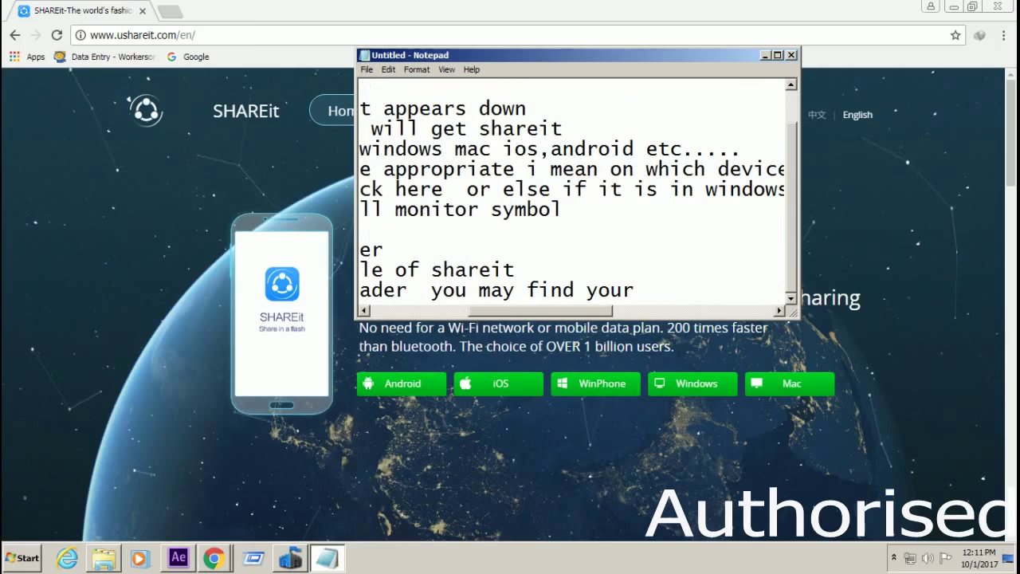
type("dow")
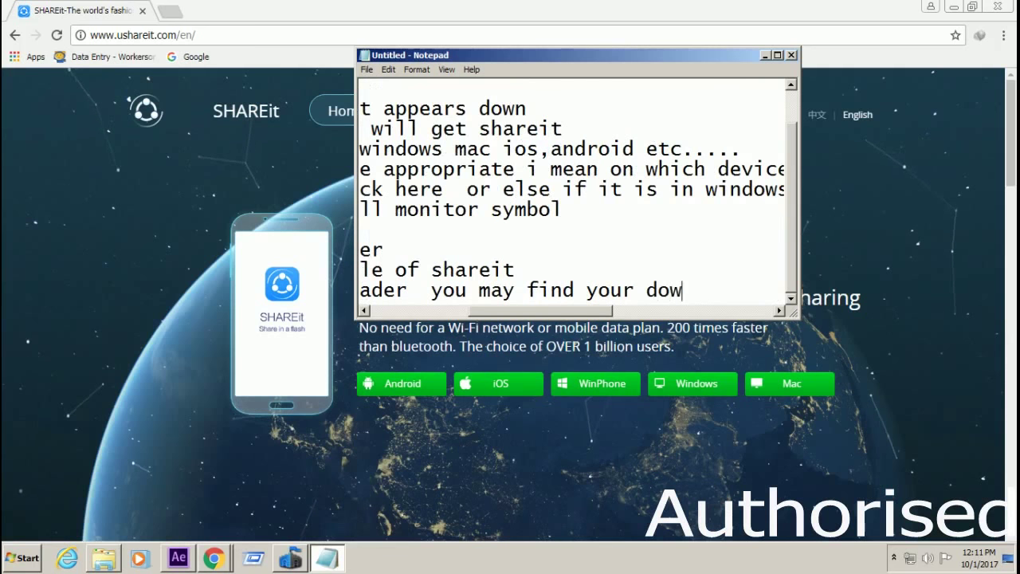
type("nloads fro")
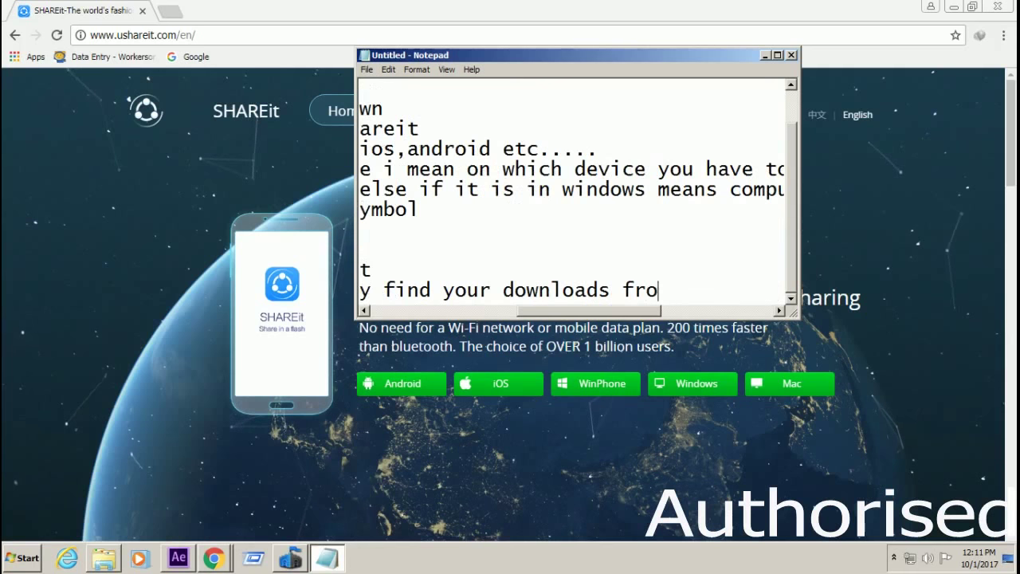
type("m here")
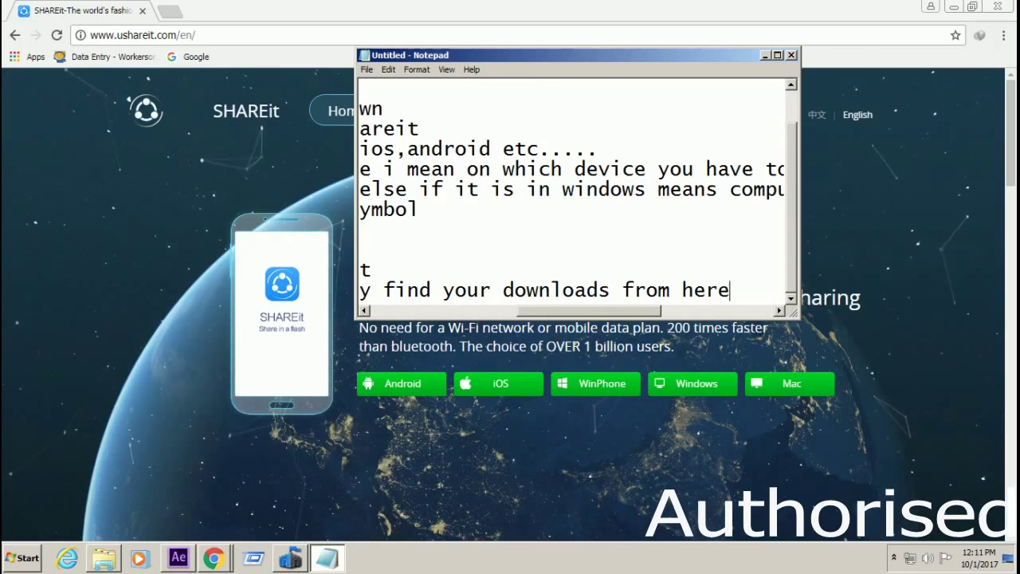
Minimize the note window and show where the browser offers its Downloads option, without opening it.
left_click(766, 55)
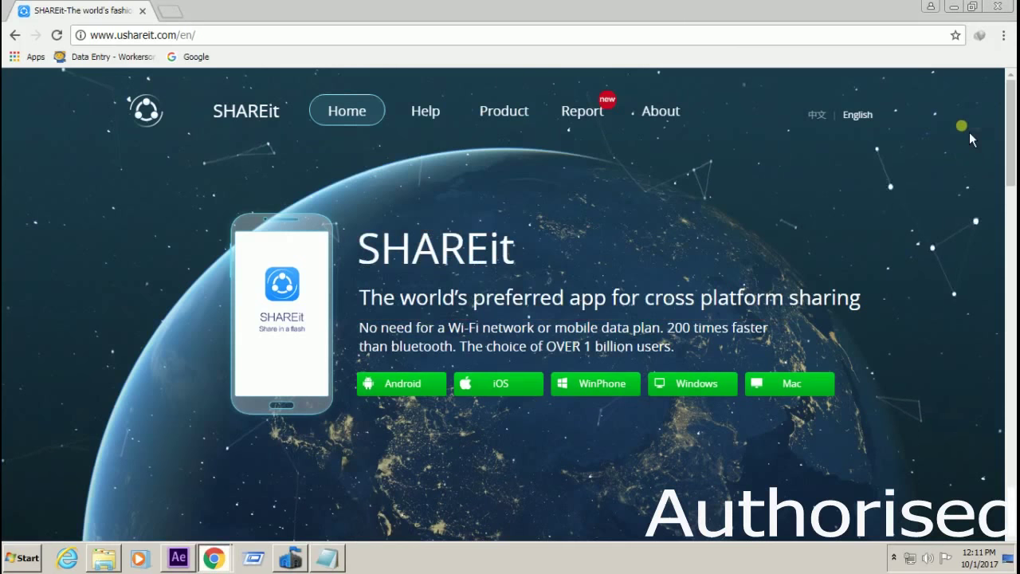
left_click(1003, 35)
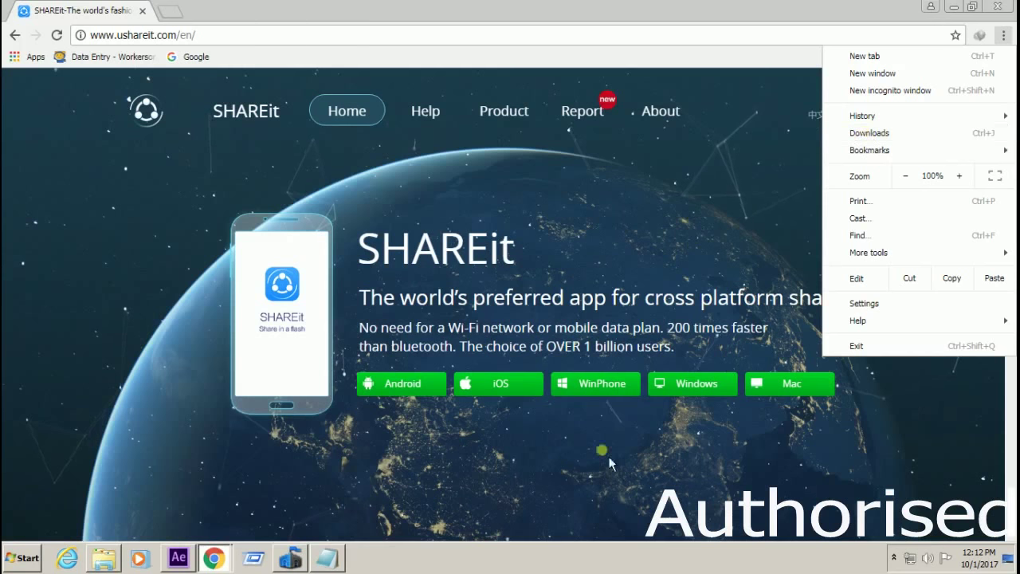
left_click(518, 517)
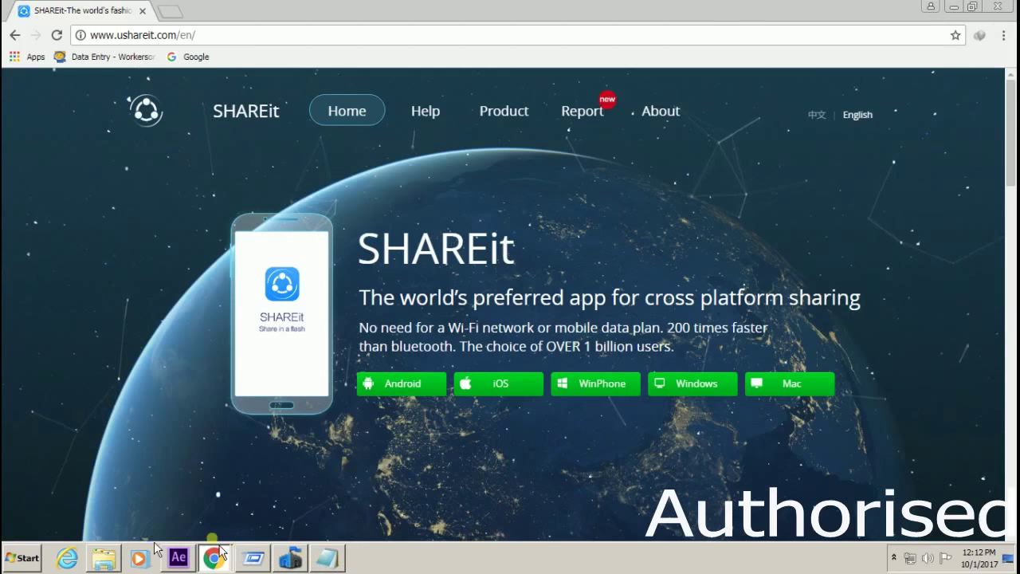
Switch to the Programs folder in Windows Explorer and display its files as large icons.
left_click(112, 554)
left_click(325, 366)
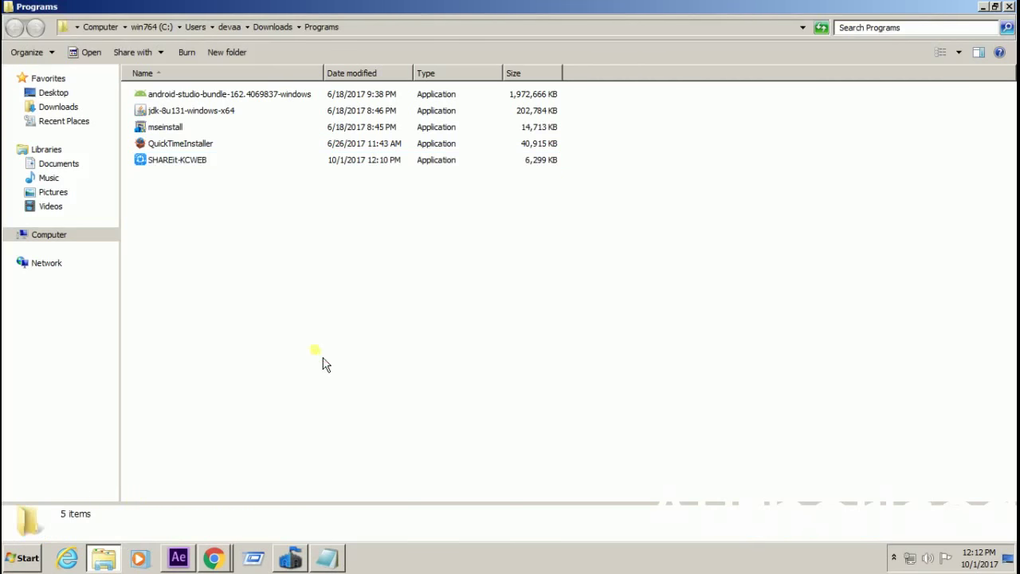
left_click(950, 54)
left_click(950, 54)
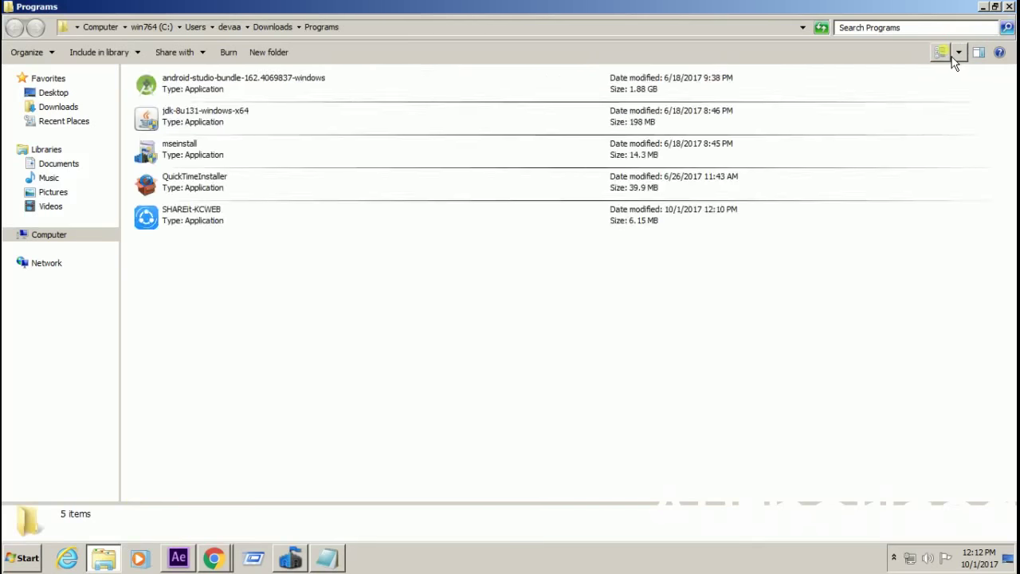
left_click(951, 54)
right_click(530, 235)
left_click(560, 274)
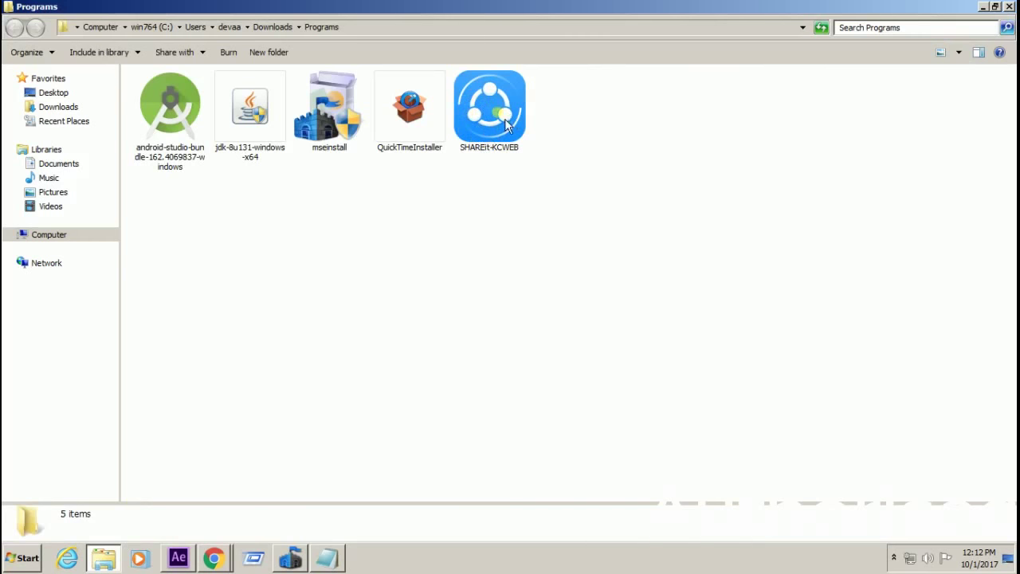
Replace the note's text below the line about selecting the appropriate device with "open the exe file".
left_click(329, 558)
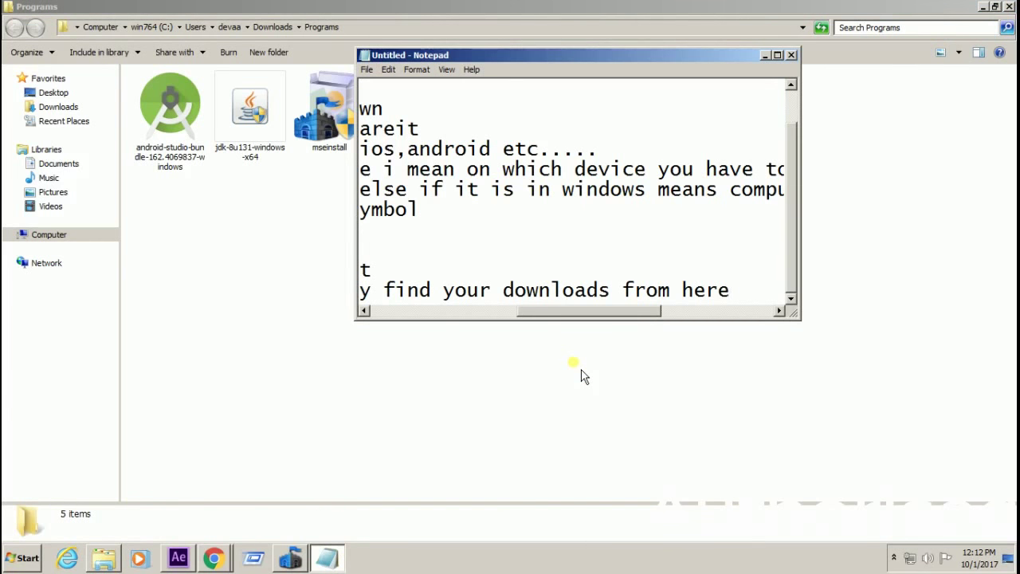
key("BackSpace")
key("BackSpace")
key("BackSpace")
key("BackSpace")
key("BackSpace")
key("BackSpace")
key("BackSpace")
key("BackSpace")
key("BackSpace")
key("BackSpace")
key("BackSpace")
key("BackSpace")
key("BackSpace")
key("BackSpace")
key("BackSpace")
key("BackSpace")
key("BackSpace")
key("BackSpace")
key("BackSpace")
key("BackSpace")
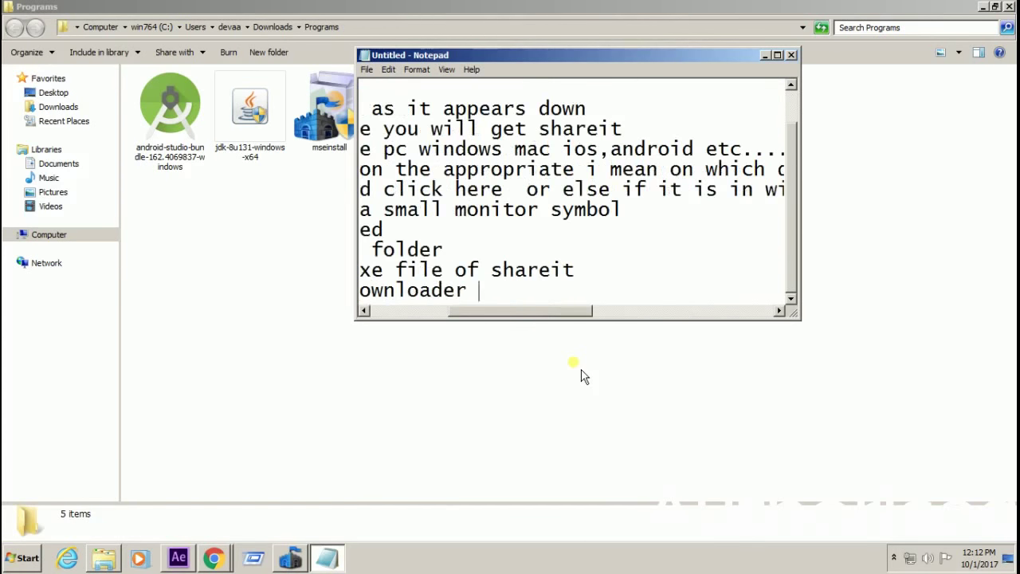
key("BackSpace")
key("BackSpace")
key("BackSpace")
key("BackSpace")
key("BackSpace")
key("BackSpace")
key("BackSpace")
key("BackSpace")
key("BackSpace")
key("BackSpace")
key("BackSpace")
key("BackSpace")
key("BackSpace")
key("BackSpace")
key("BackSpace")
key("BackSpace")
key("BackSpace")
key("BackSpace")
key("BackSpace")
key("BackSpace")
key("BackSpace")
key("BackSpace")
key("BackSpace")
key("BackSpace")
key("BackSpace")
key("BackSpace")
key("BackSpace")
key("BackSpace")
key("BackSpace")
key("BackSpace")
key("BackSpace")
key("BackSpace")
key("BackSpace")
key("BackSpace")
key("BackSpace")
key("BackSpace")
key("BackSpace")
key("BackSpace")
key("BackSpace")
key("BackSpace")
key("BackSpace")
key("BackSpace")
key("BackSpace")
key("BackSpace")
key("BackSpace")
key("BackSpace")
key("BackSpace")
key("BackSpace")
key("BackSpace")
key("BackSpace")
key("BackSpace")
key("BackSpace")
key("BackSpace")
key("BackSpace")
key("BackSpace")
key("BackSpace")
key("BackSpace")
key("BackSpace")
key("BackSpace")
key("BackSpace")
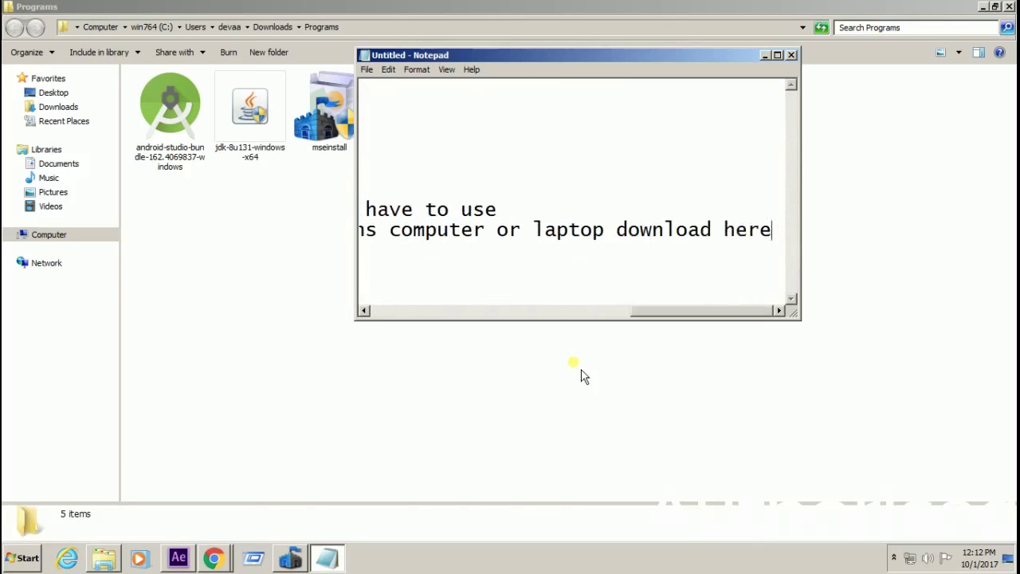
key("BackSpace")
key("BackSpace")
key("BackSpace")
key("BackSpace")
key("BackSpace")
key("BackSpace")
key("BackSpace")
key("BackSpace")
key("BackSpace")
key("BackSpace")
key("BackSpace")
key("BackSpace")
key("BackSpace")
key("BackSpace")
key("BackSpace")
key("BackSpace")
key("BackSpace")
key("BackSpace")
key("BackSpace")
key("BackSpace")
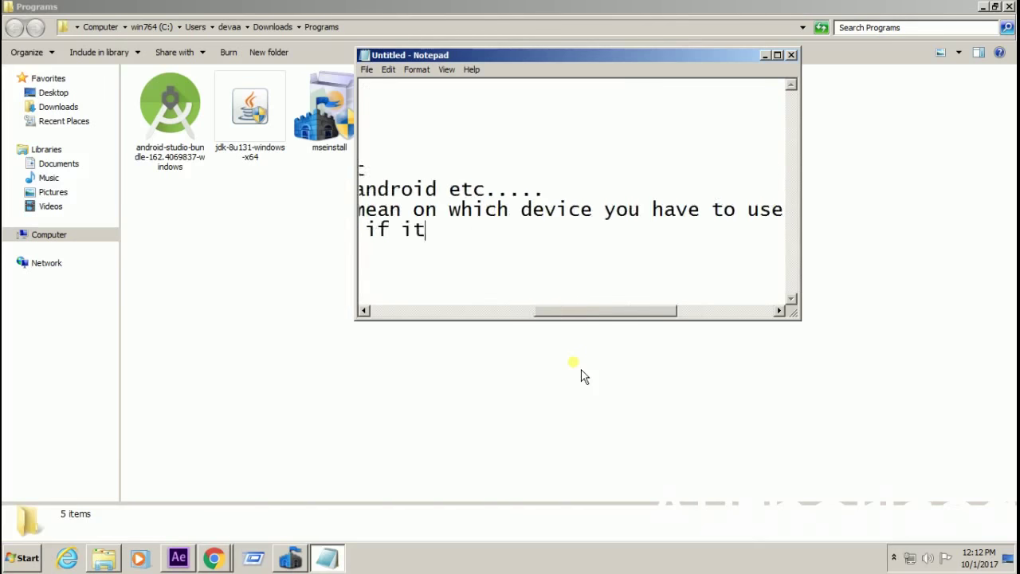
key("BackSpace")
key("BackSpace")
key("BackSpace")
key("BackSpace")
key("BackSpace")
key("BackSpace")
key("BackSpace")
key("BackSpace")
key("BackSpace")
key("BackSpace")
key("BackSpace")
key("BackSpace")
key("BackSpace")
key("BackSpace")
key("BackSpace")
key("BackSpace")
key("BackSpace")
key("BackSpace")
key("BackSpace")
key("BackSpace")
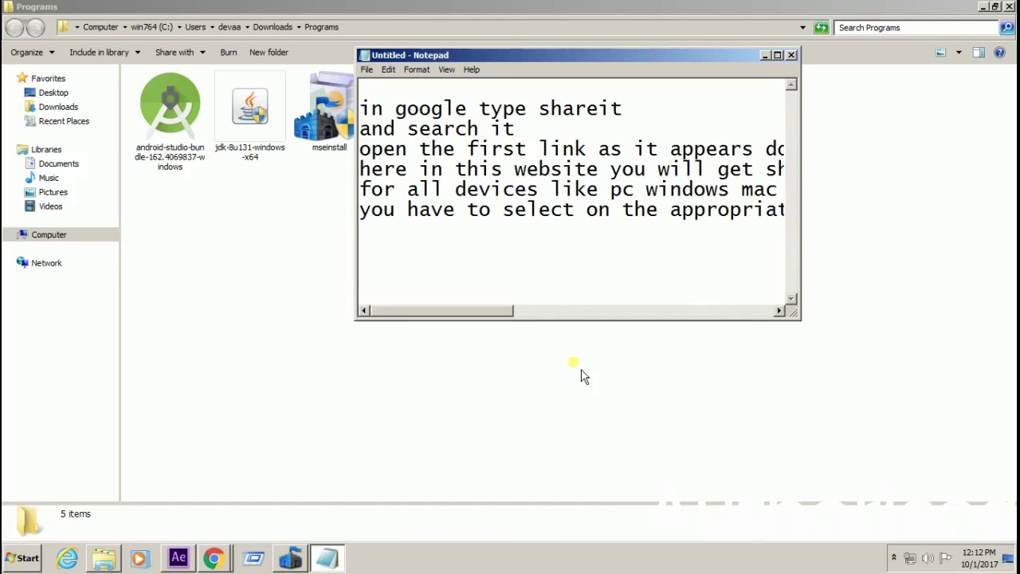
type("open the exe file")
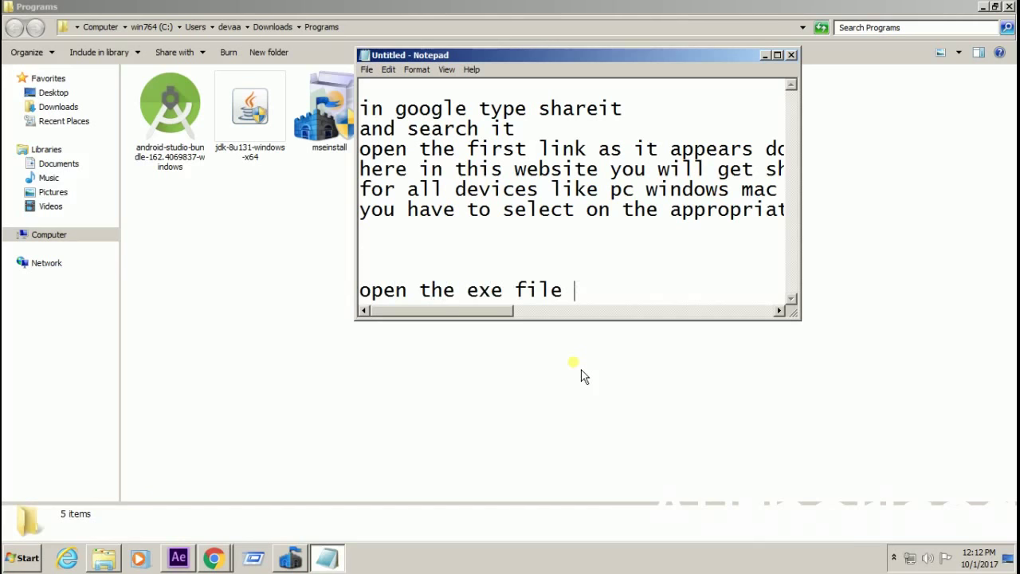
Clear all the text from the note and minimize its window.
left_click_drag(588, 290, 323, 112)
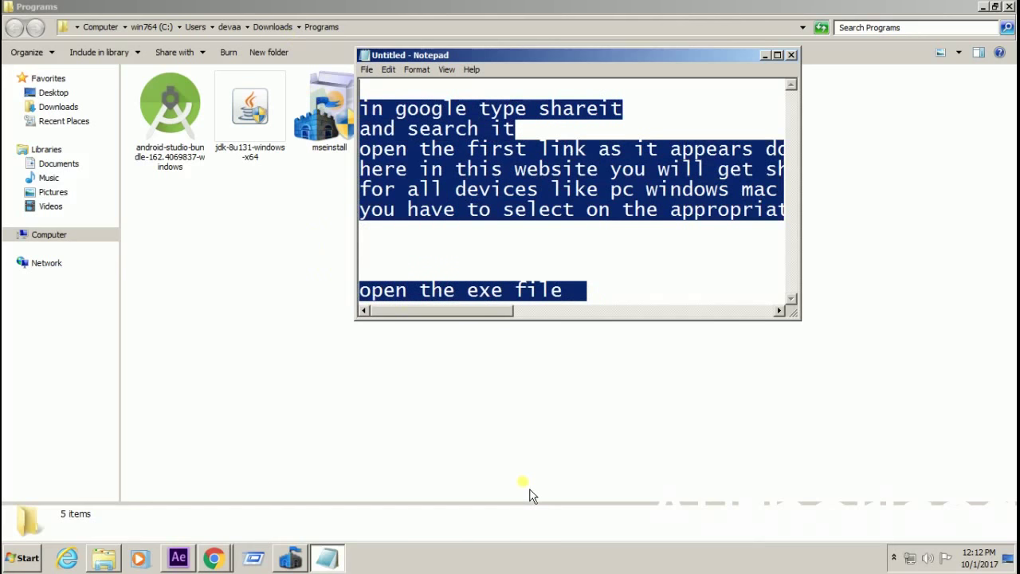
key("Delete")
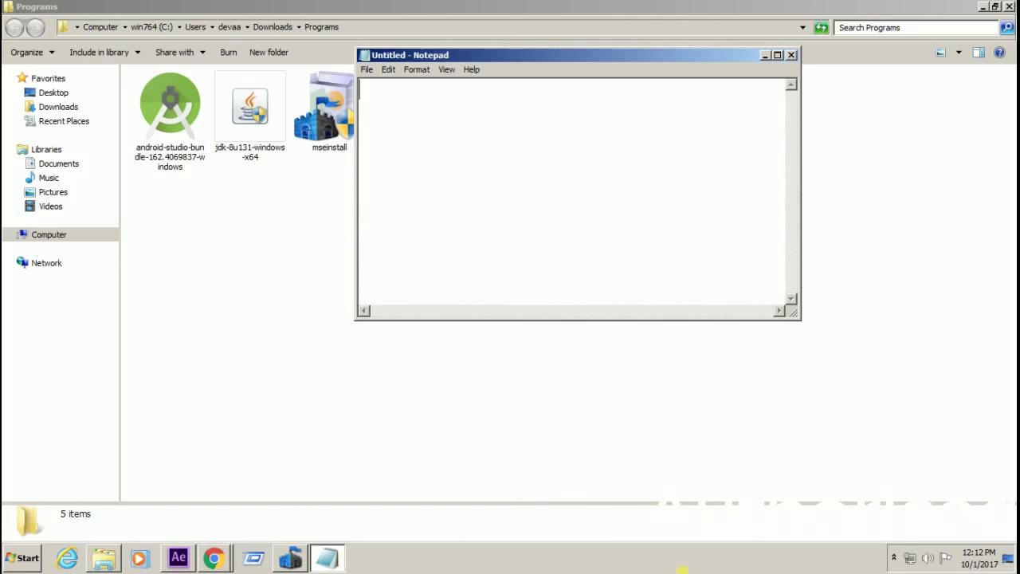
left_click(765, 56)
Open the SHAREit-KCWEB installer from the Programs folder.
left_click(492, 147)
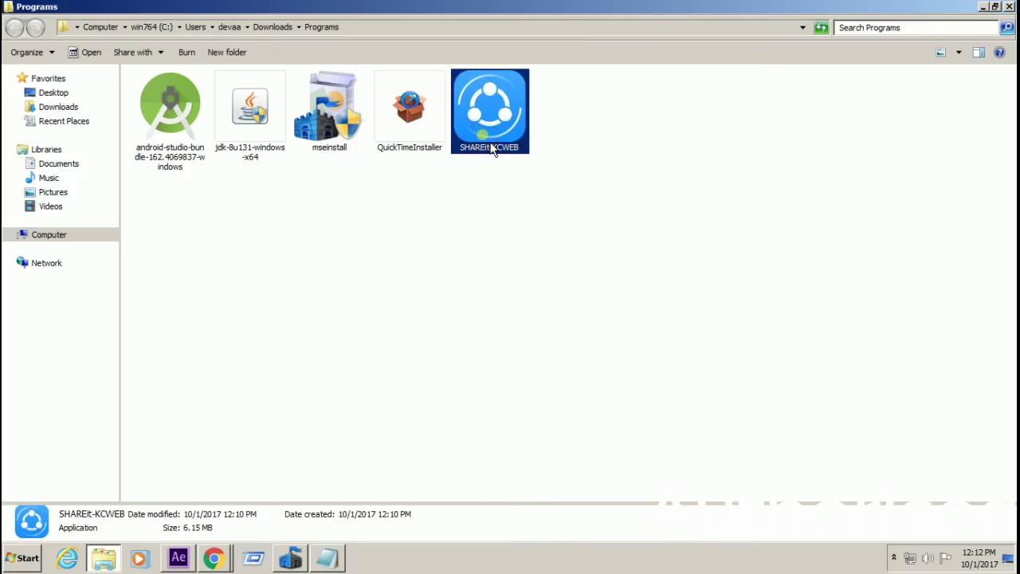
right_click(493, 148)
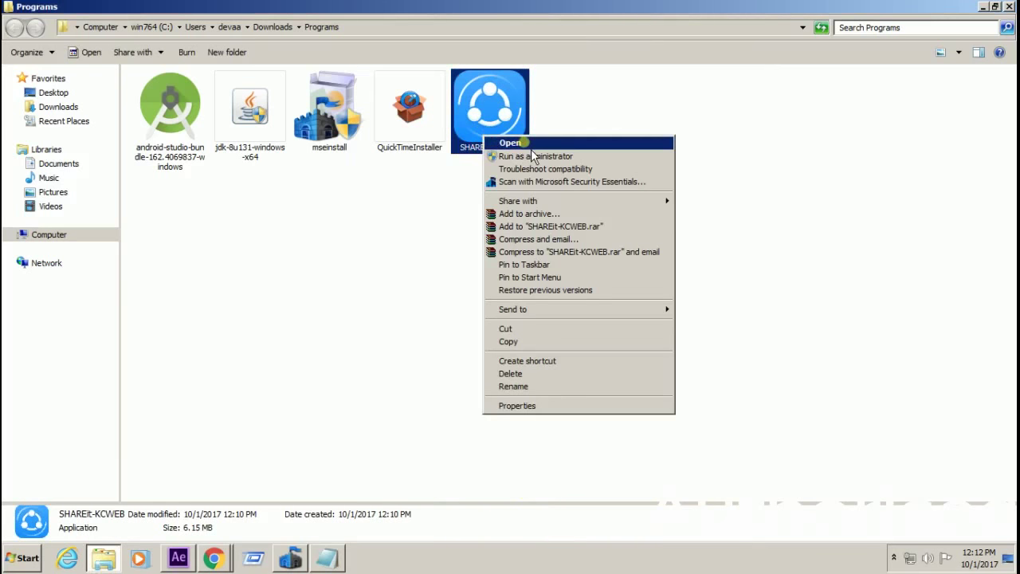
left_click(532, 146)
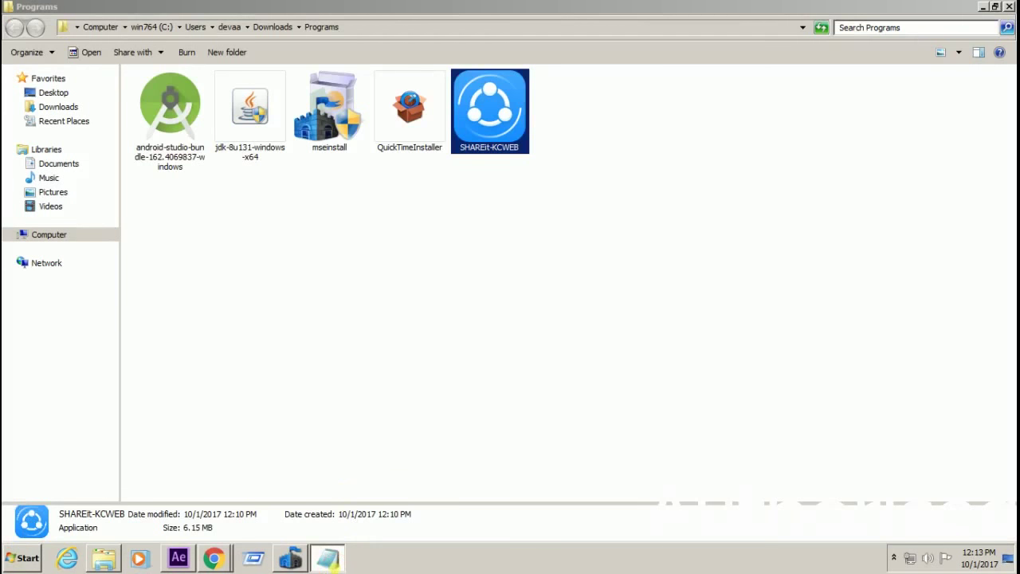
Write "it will ask yes or no" in the note and move its window aside to uncover the SHAREit setup.
left_click(328, 558)
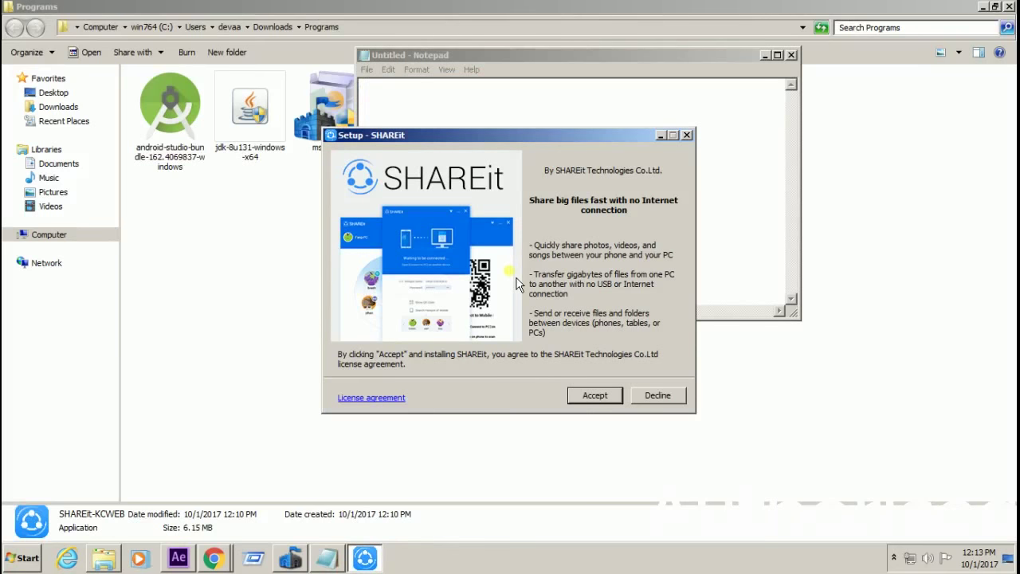
left_click(720, 203)
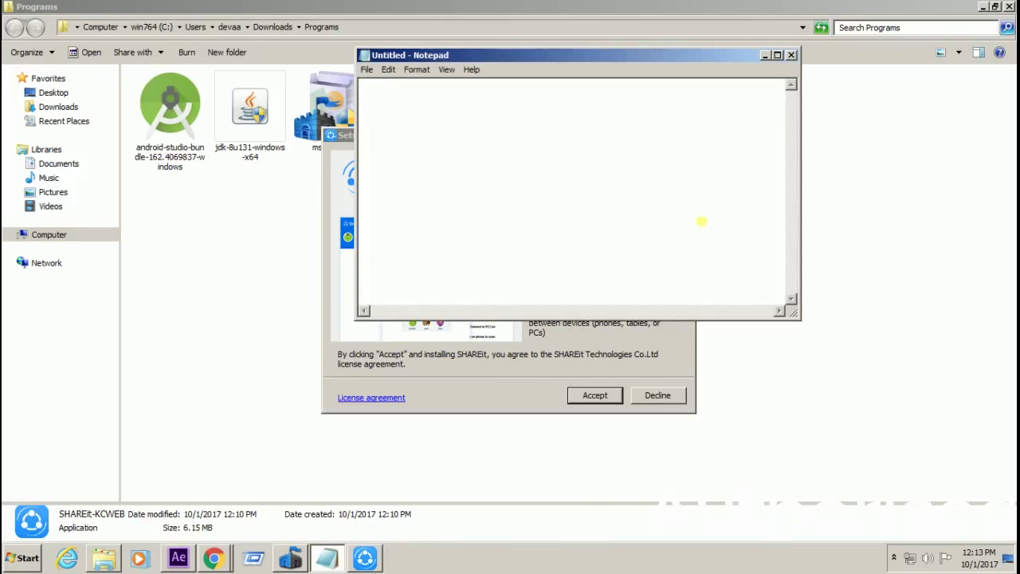
type("it will ask")
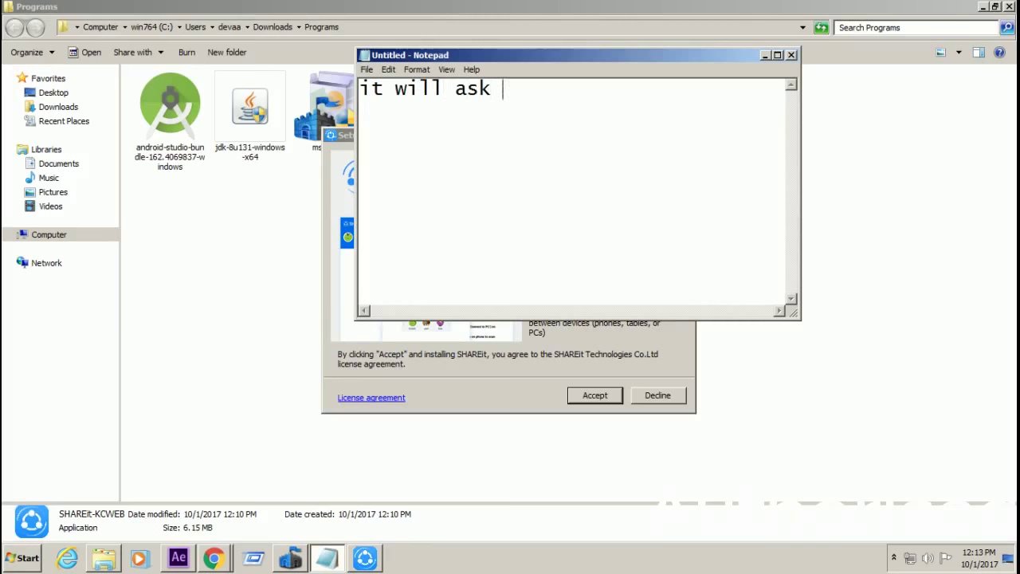
type(" yes ao")
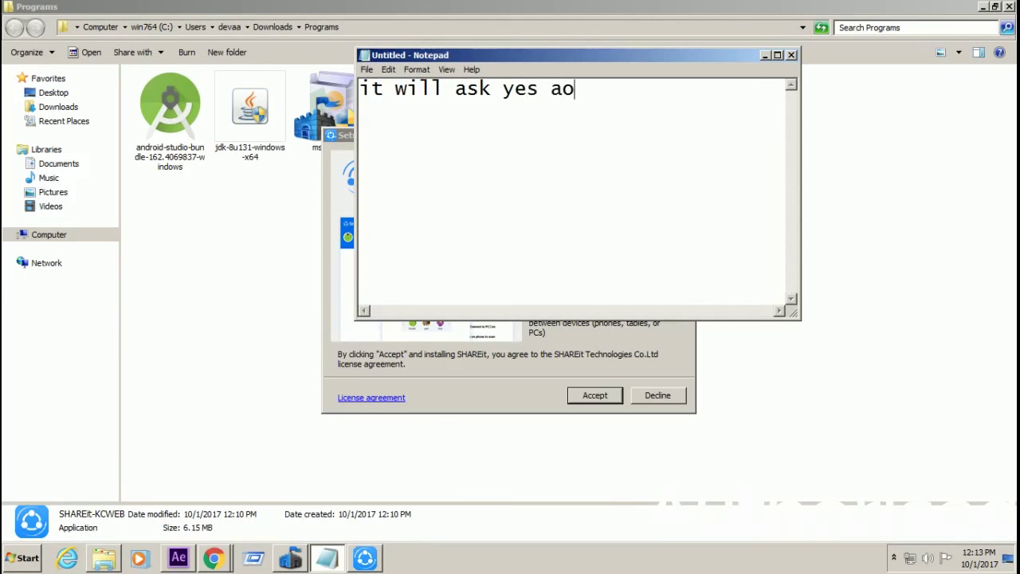
key("BackSpace")
left_click_drag(701, 61, 892, 127)
type("or no")
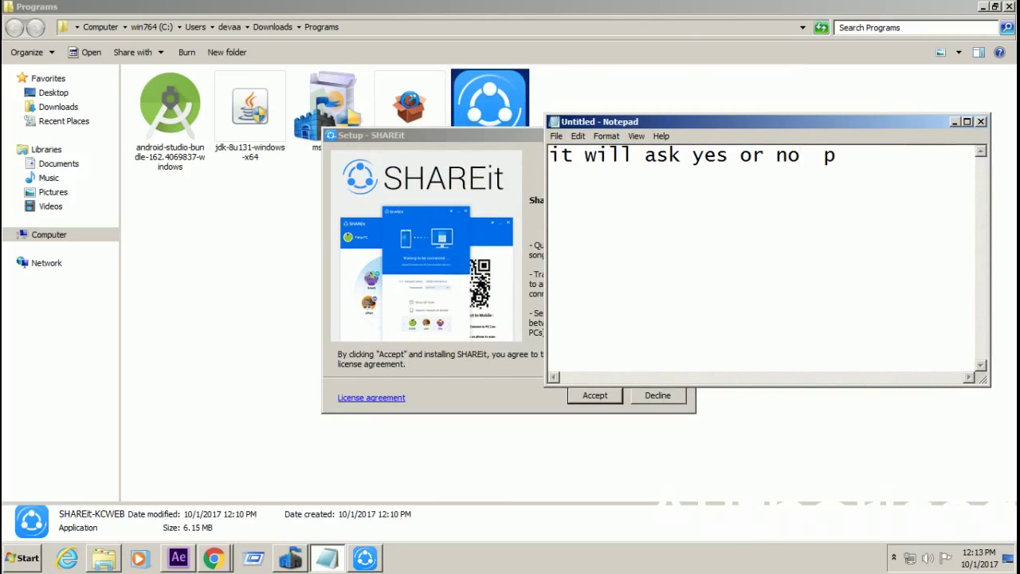
Continue the note line with "select yes and then follow as per my video" and start a new line.
type("  sek")
type("ect ye")
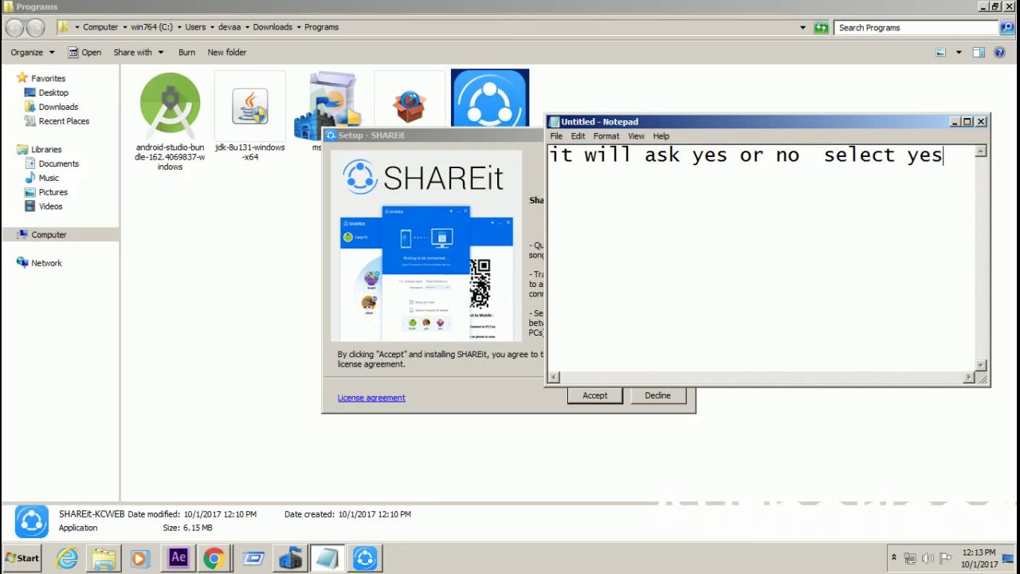
type("s  and then ")
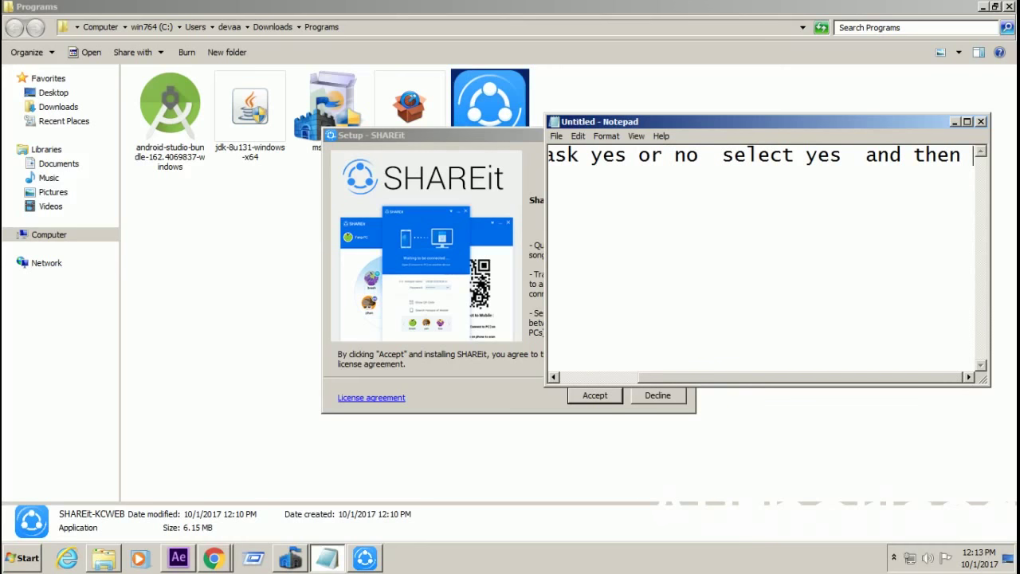
type("follow ")
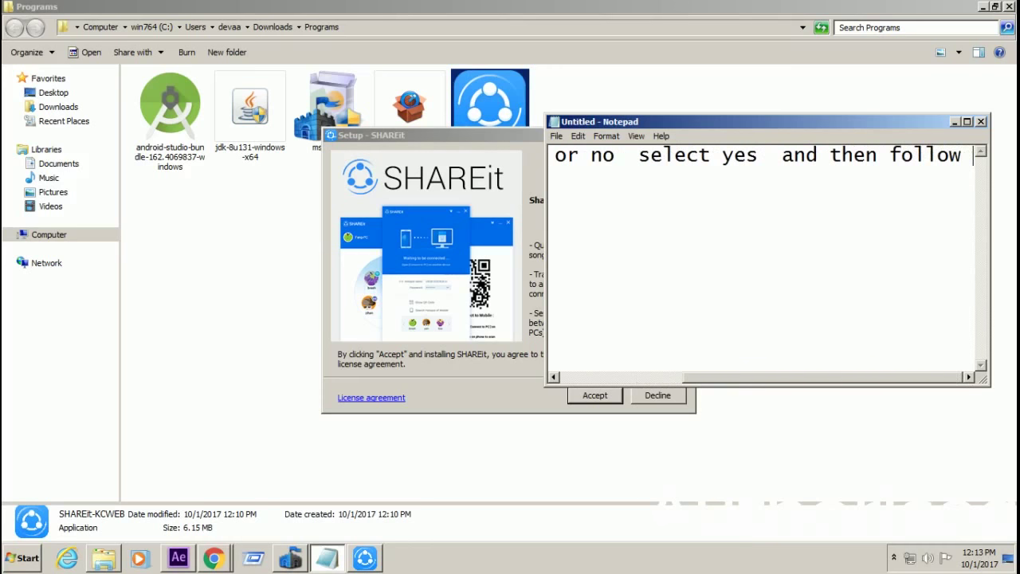
type("as per ")
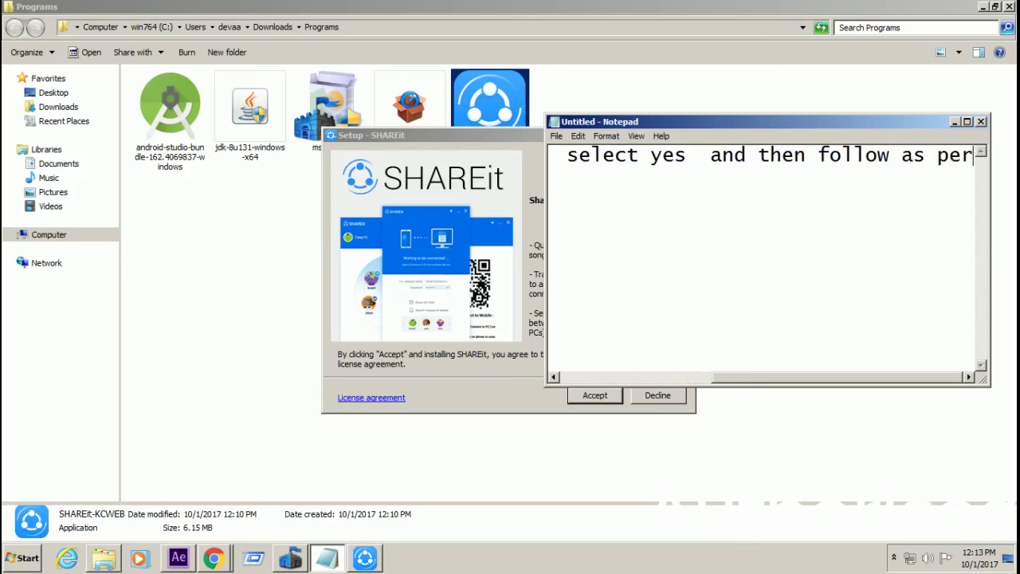
type("my videos")
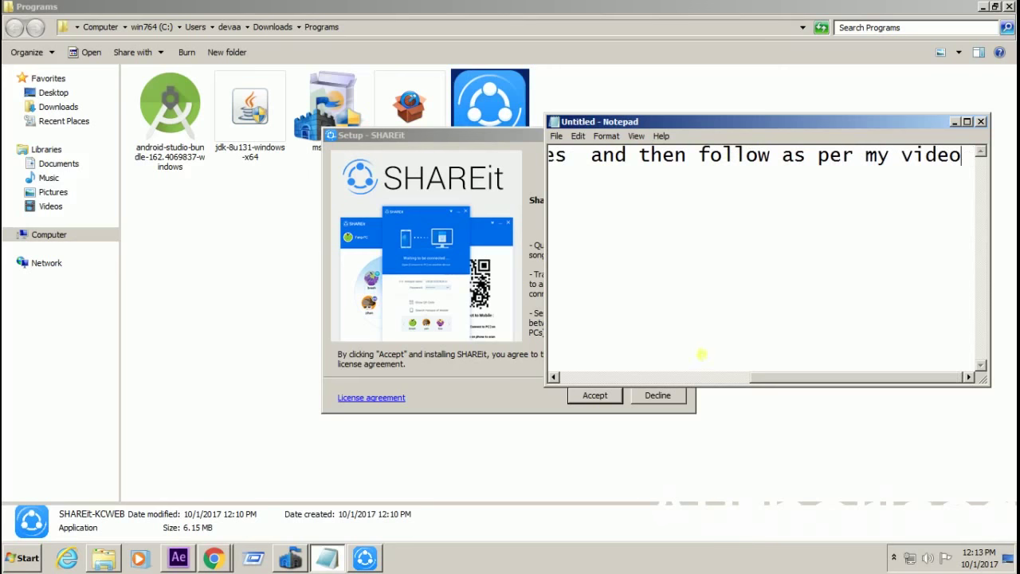
key("Return")
Accept the license and install SHAREit in the default folder with a desktop shortcut, completing the setup wizard.
left_click(642, 415)
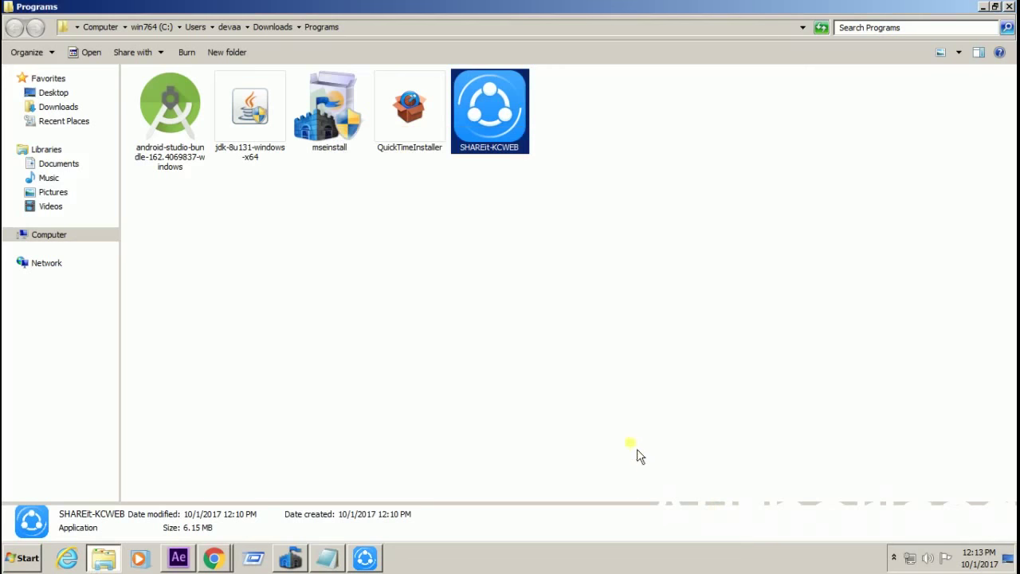
left_click(376, 559)
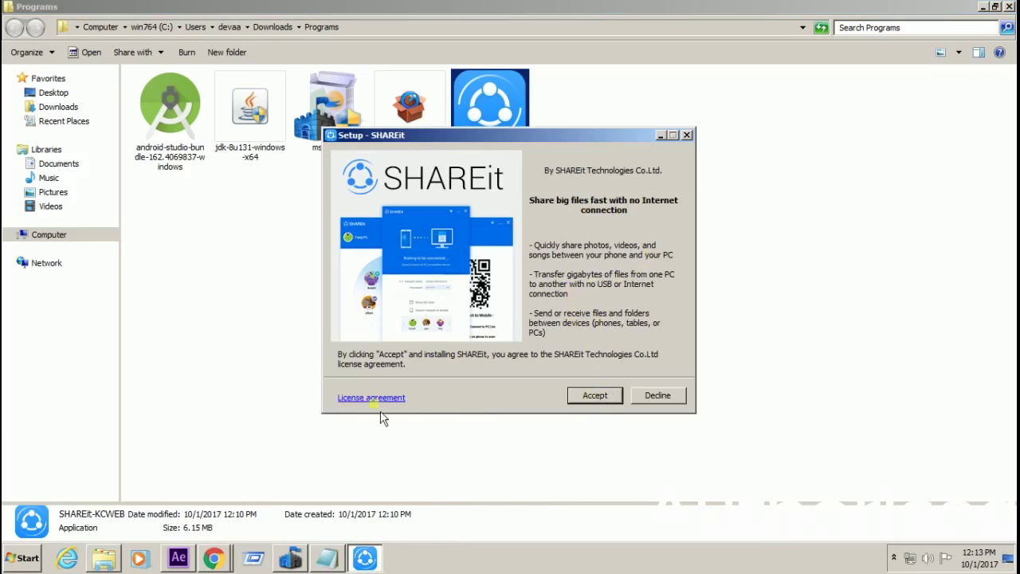
left_click(595, 396)
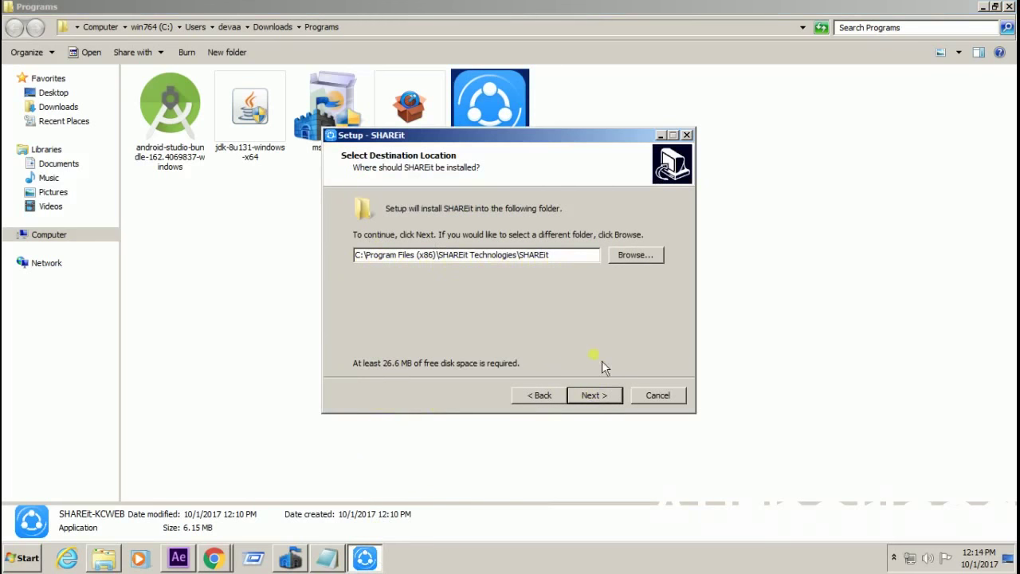
left_click(614, 404)
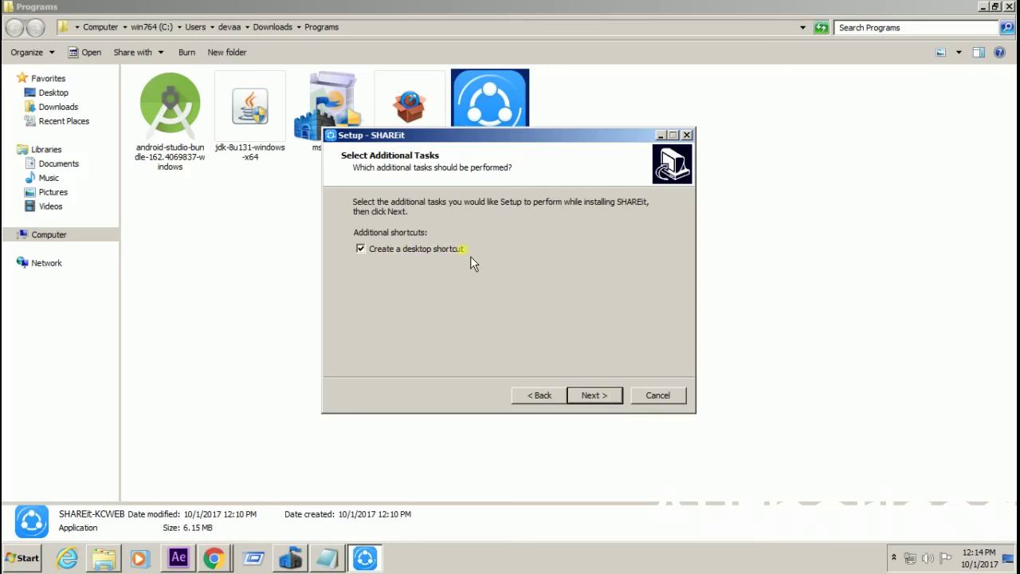
left_click(609, 396)
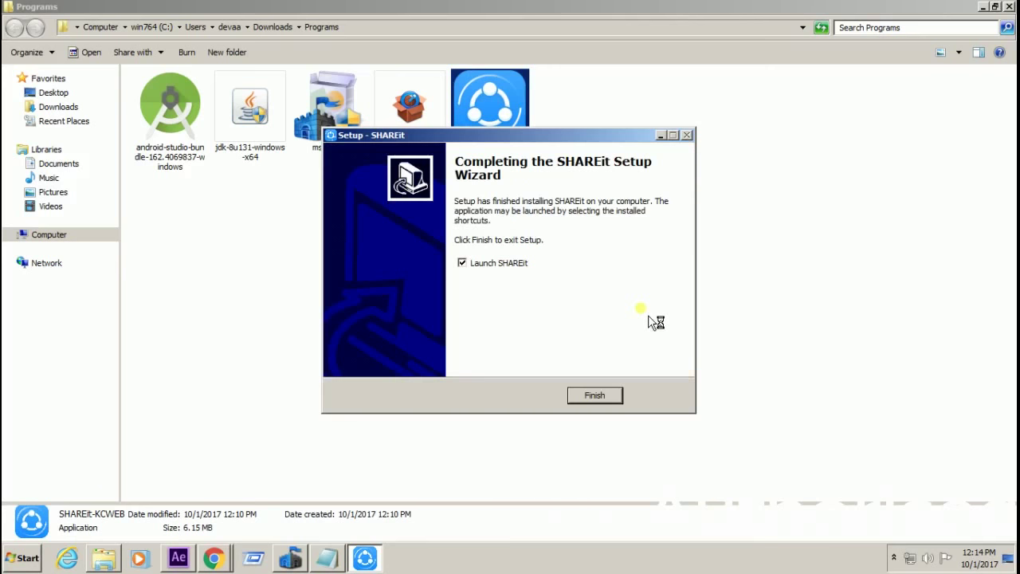
left_click(462, 263)
left_click(590, 394)
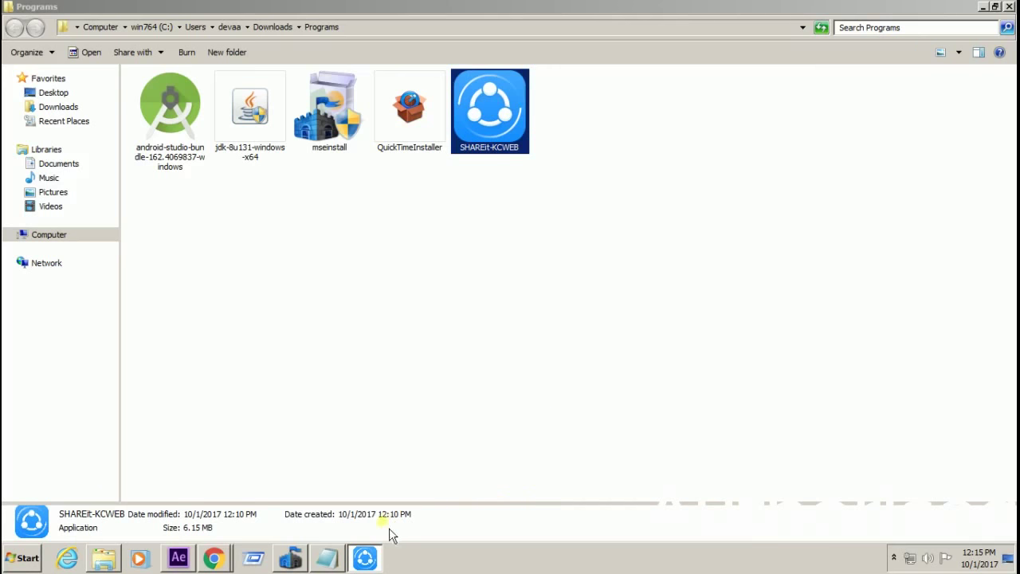
Replace the note's text with "thanks guys thats it", placed on the second line.
left_click(329, 557)
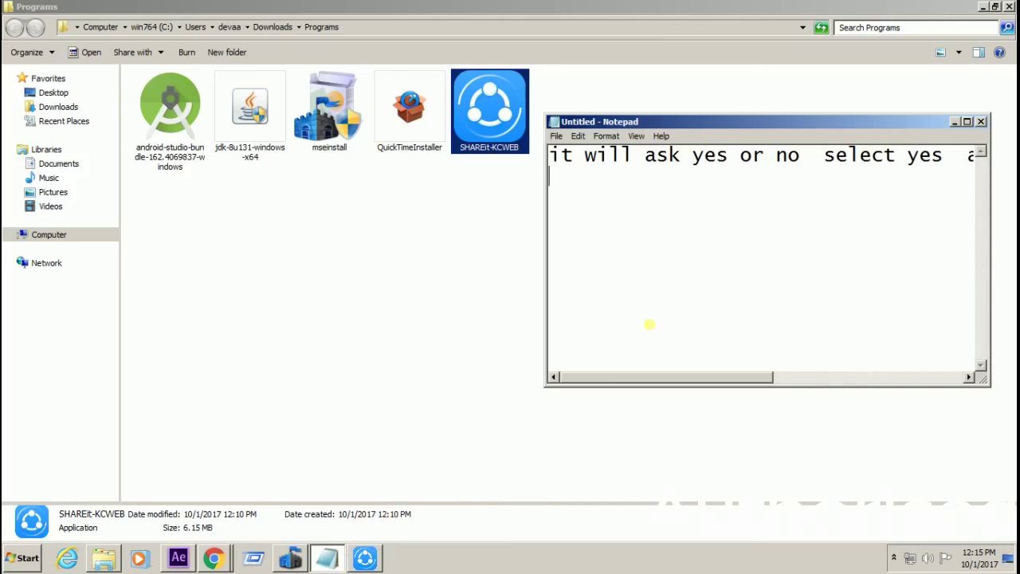
key("ctrl+a")
key("Delete")
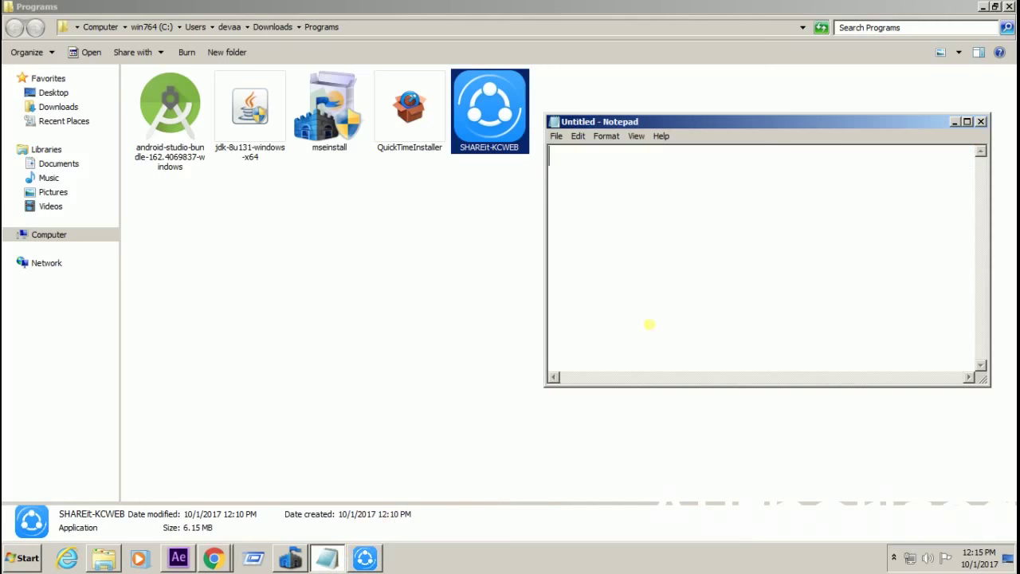
type("thanks ")
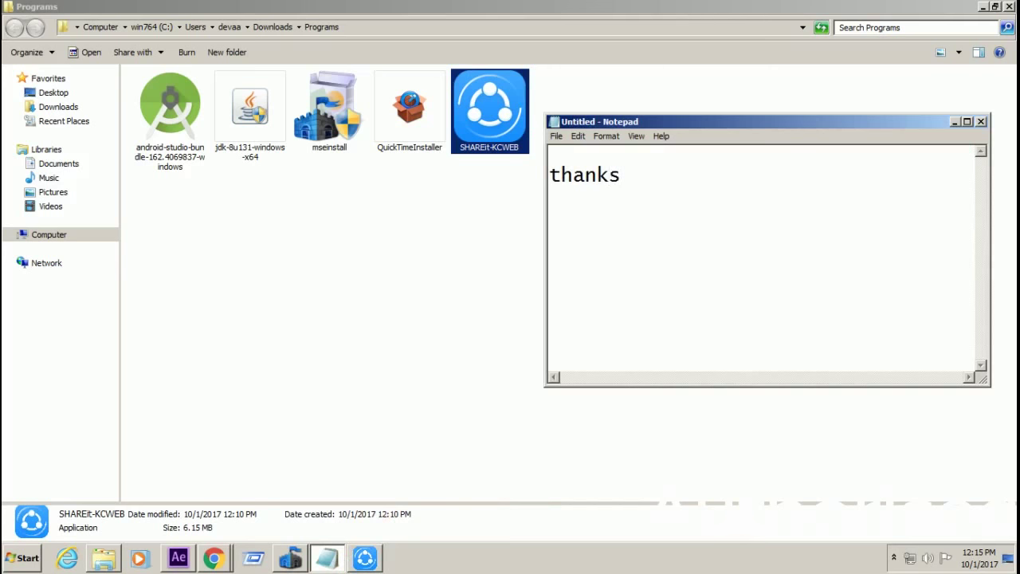
type("guys  thats it")
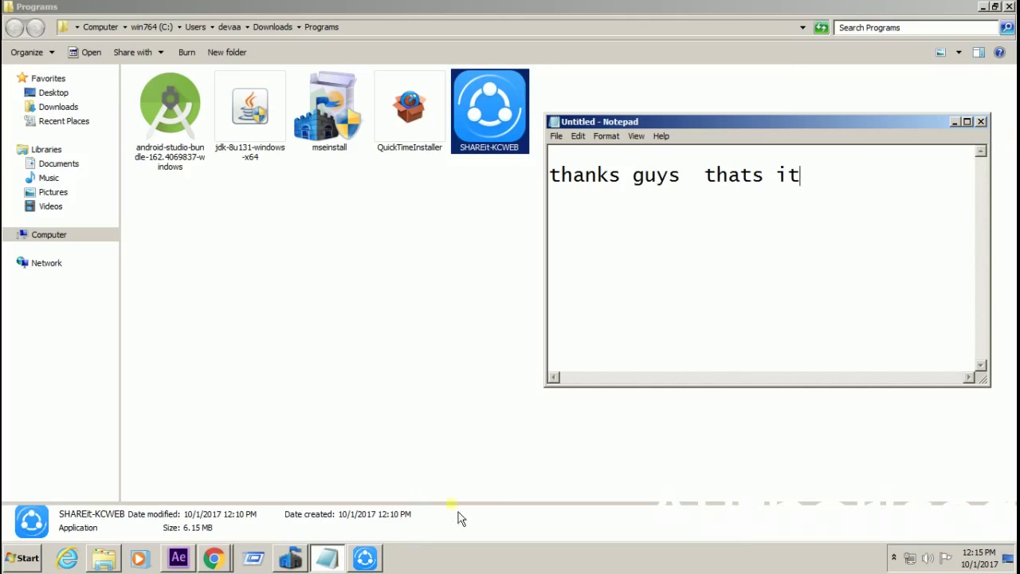
Switch to the Apowersoft Screen Recorder Pro window.
left_click(894, 557)
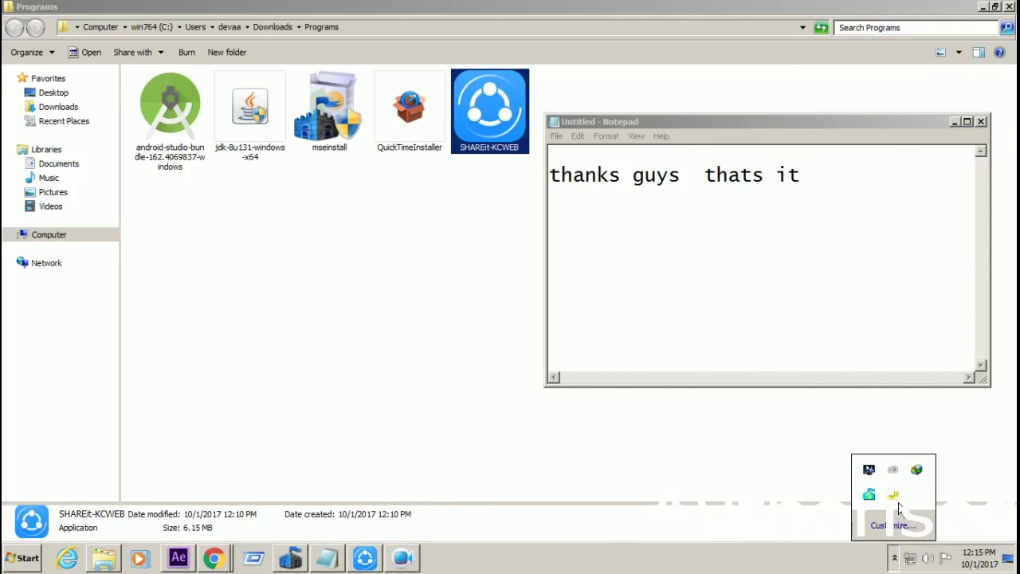
left_click(402, 558)
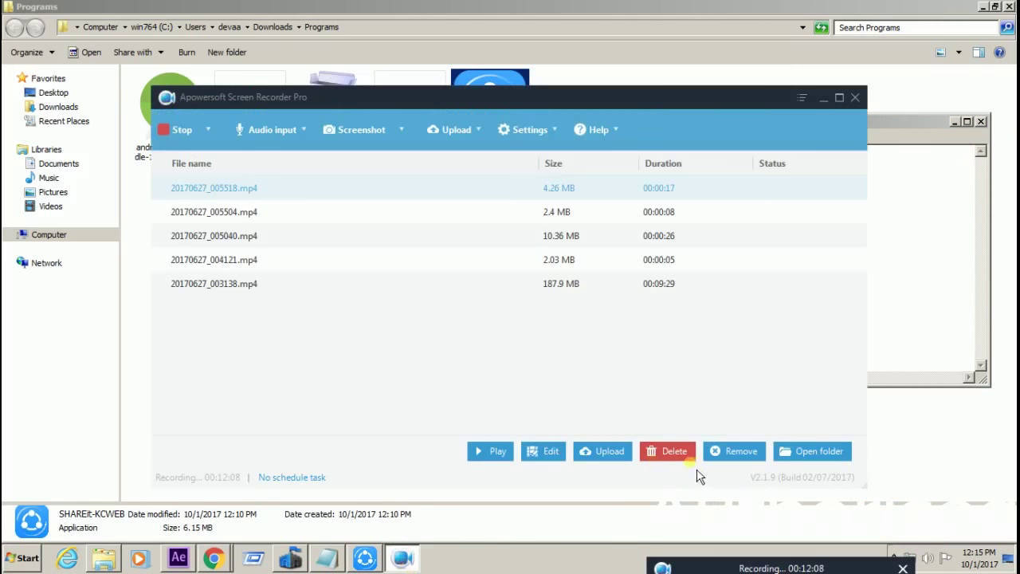